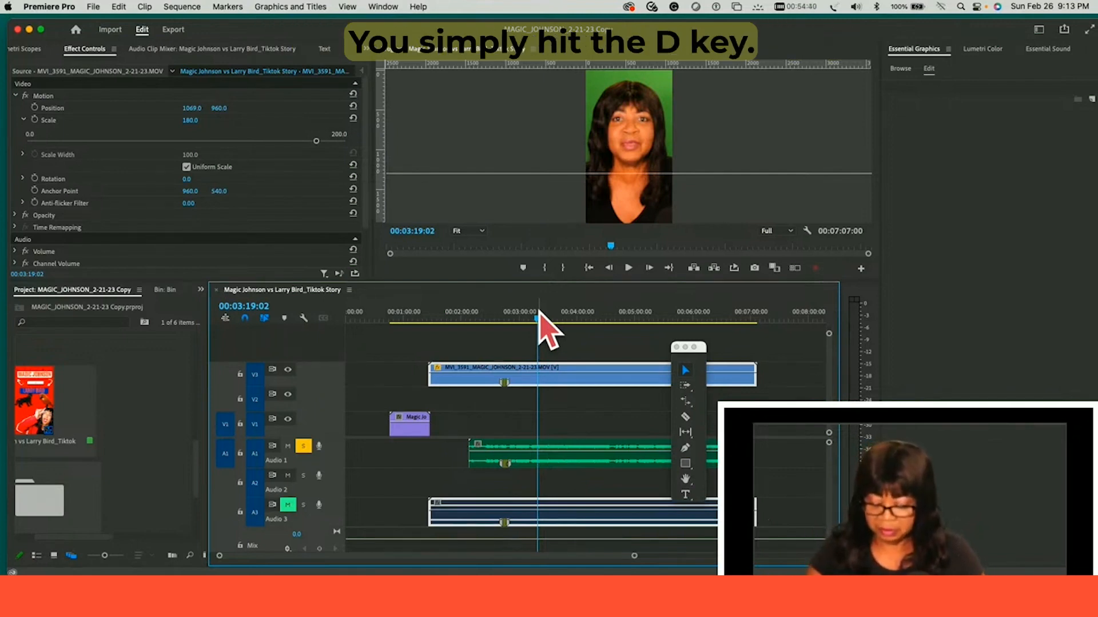
# Step: Select all clips under the playhead at 00:03:19:02, and do the same with the playhead at 00:03:48:11
pyautogui.press('d')
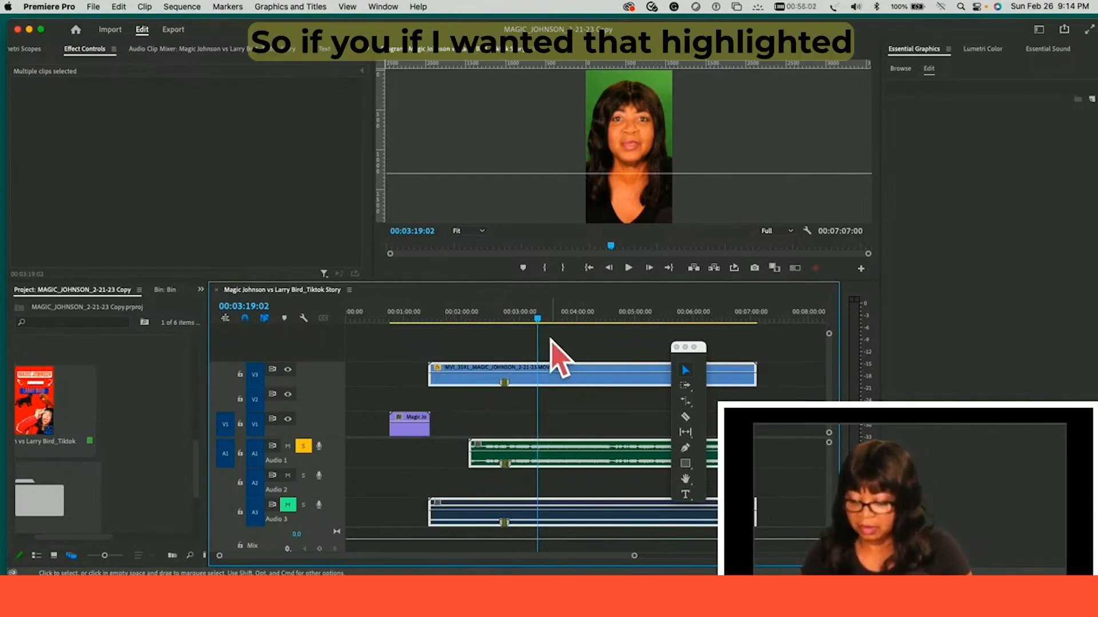
pyautogui.moveTo(540, 321); pyautogui.dragTo(417, 343)
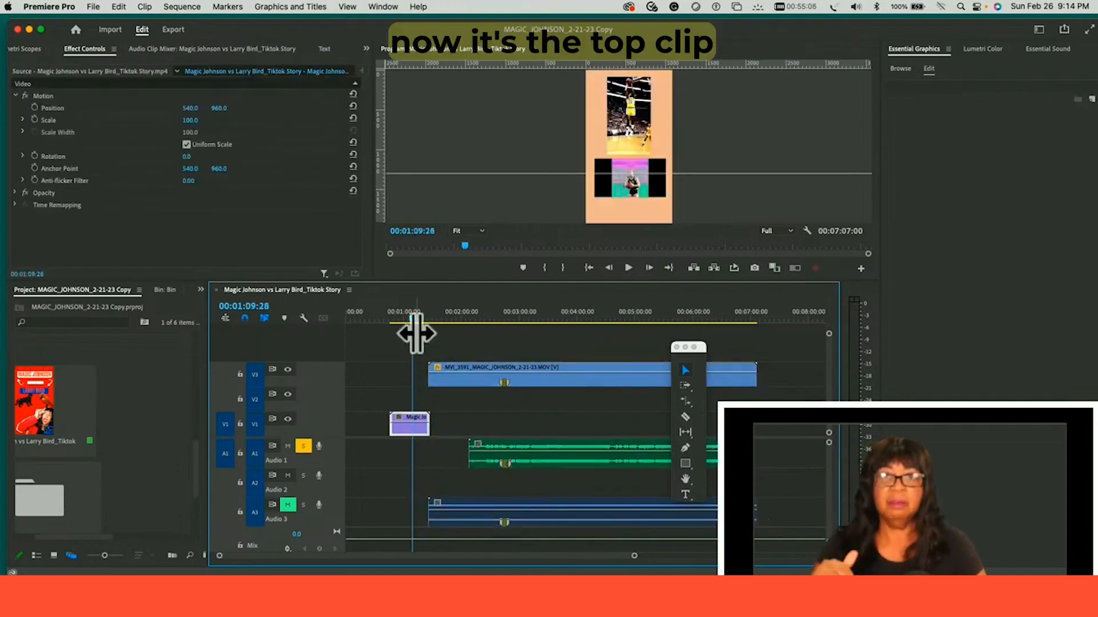
pyautogui.click(566, 317)
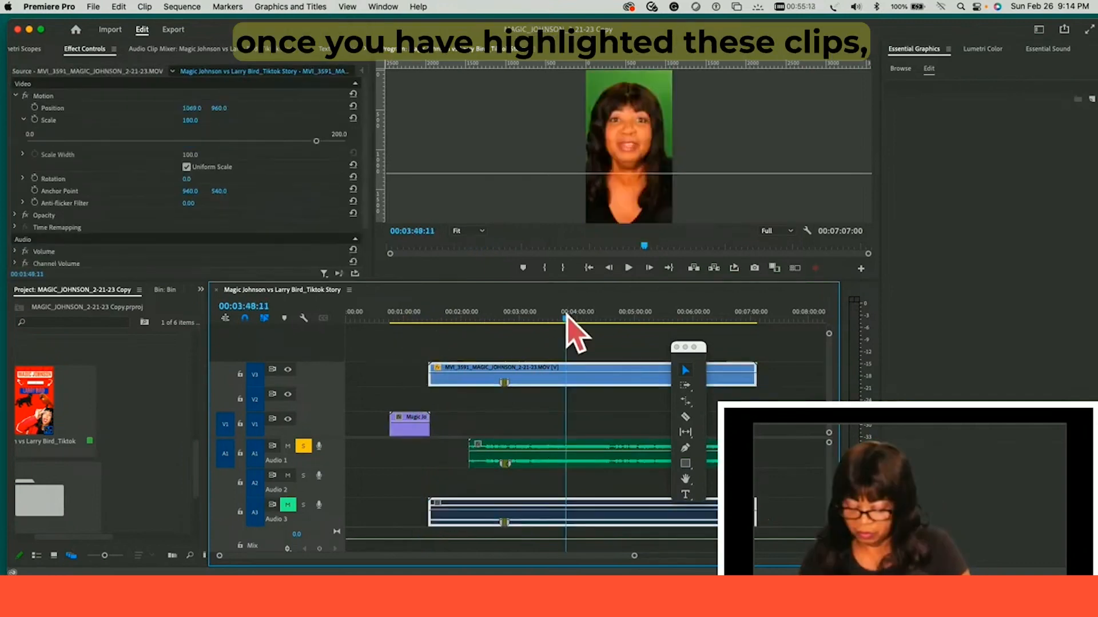
pyautogui.press('d')
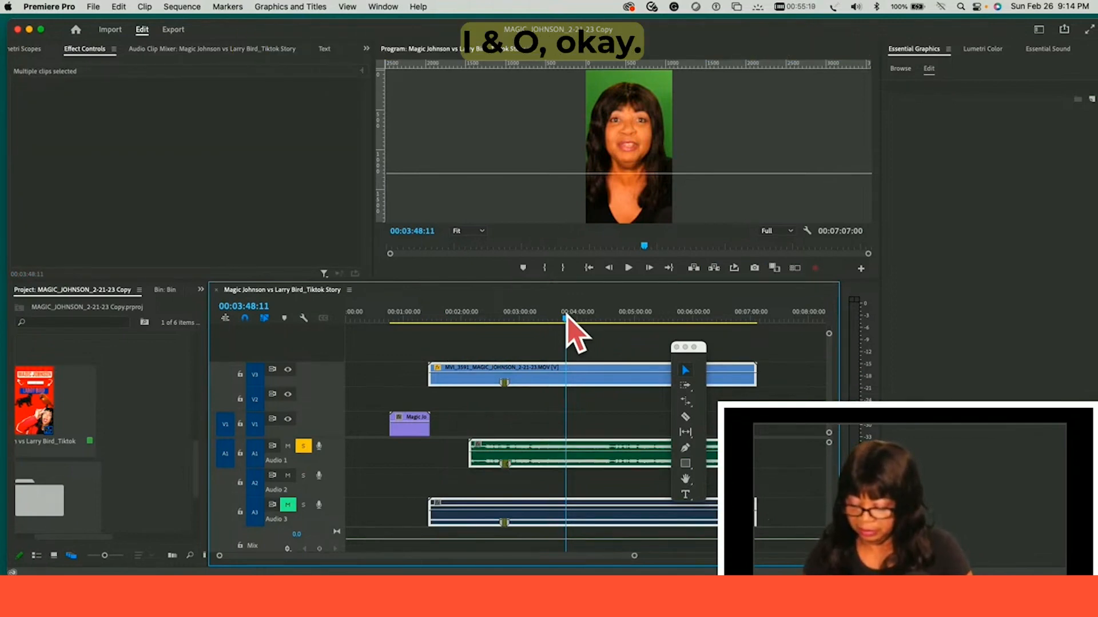
# Step: Mark an In point at 00:01:26:02 and extend the marked range to an Out point at 00:07:05:19
pyautogui.press('Up')
pyautogui.press('i')
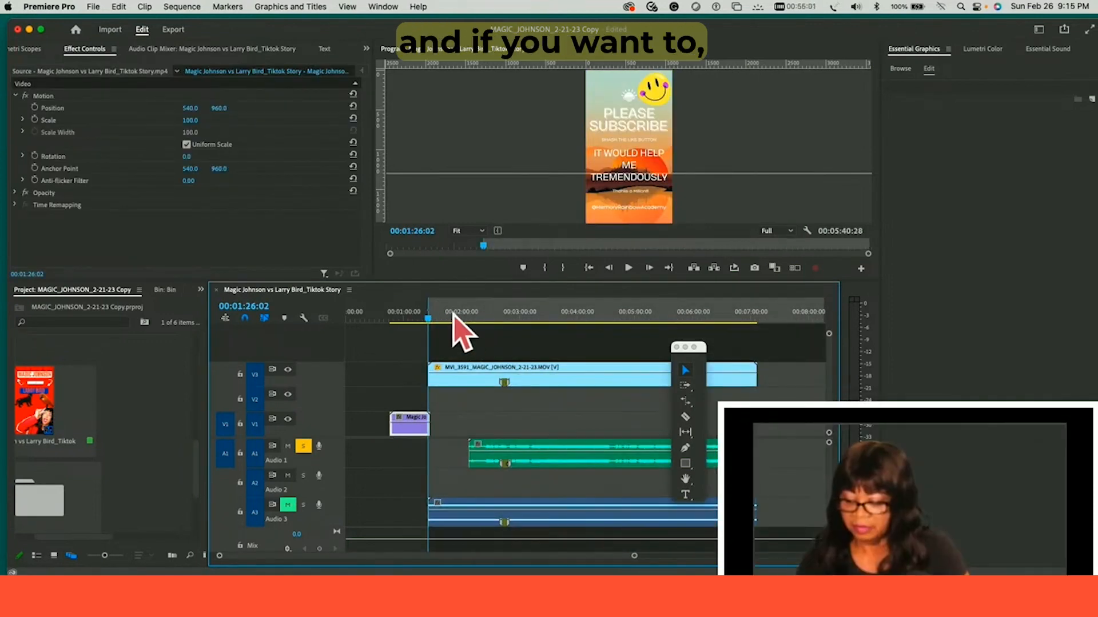
pyautogui.click(434, 318)
pyautogui.moveTo(436, 322); pyautogui.dragTo(757, 296)
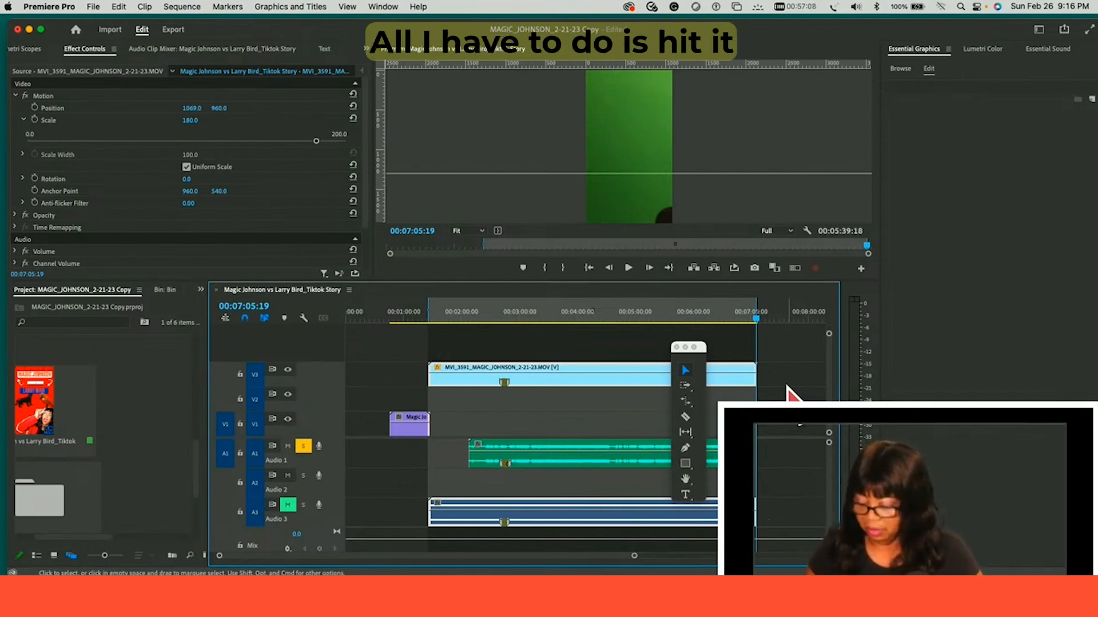
# Step: Delete the long video clip and its audio clips within the marked range, and undo the deletion
pyautogui.press('Delete')
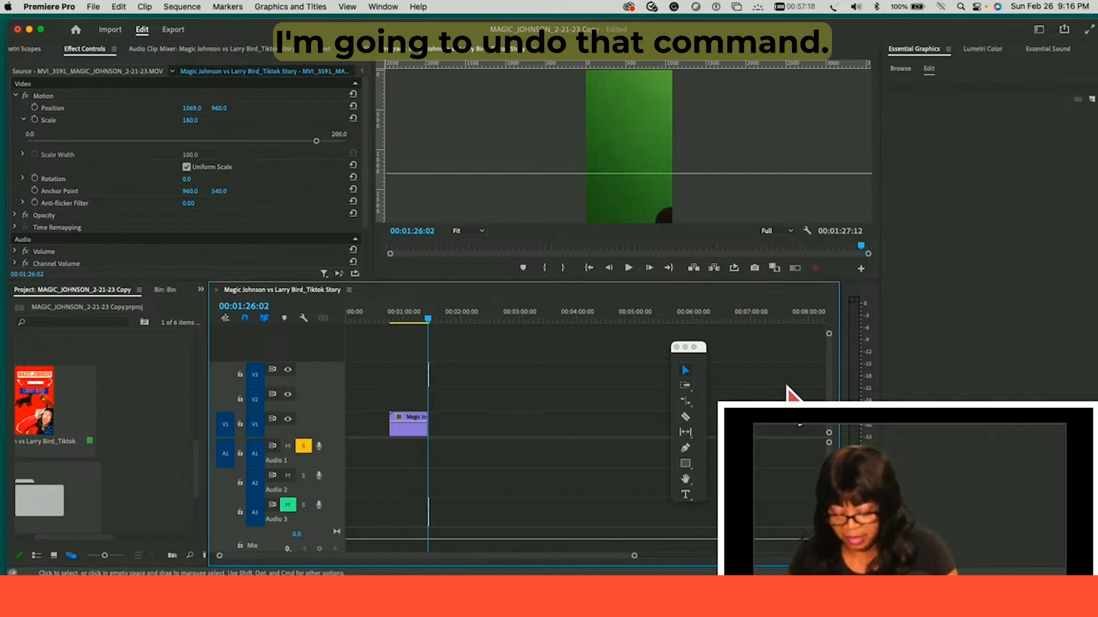
pyautogui.press('super+z')
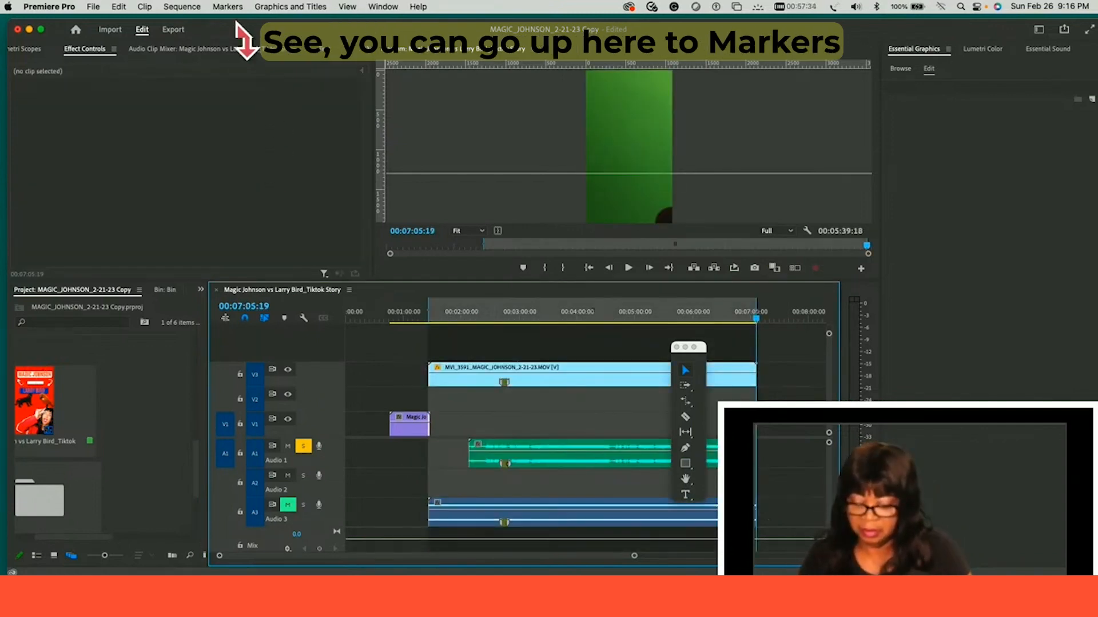
# Step: Clear the sequence's In and Out points
pyautogui.click(228, 7)
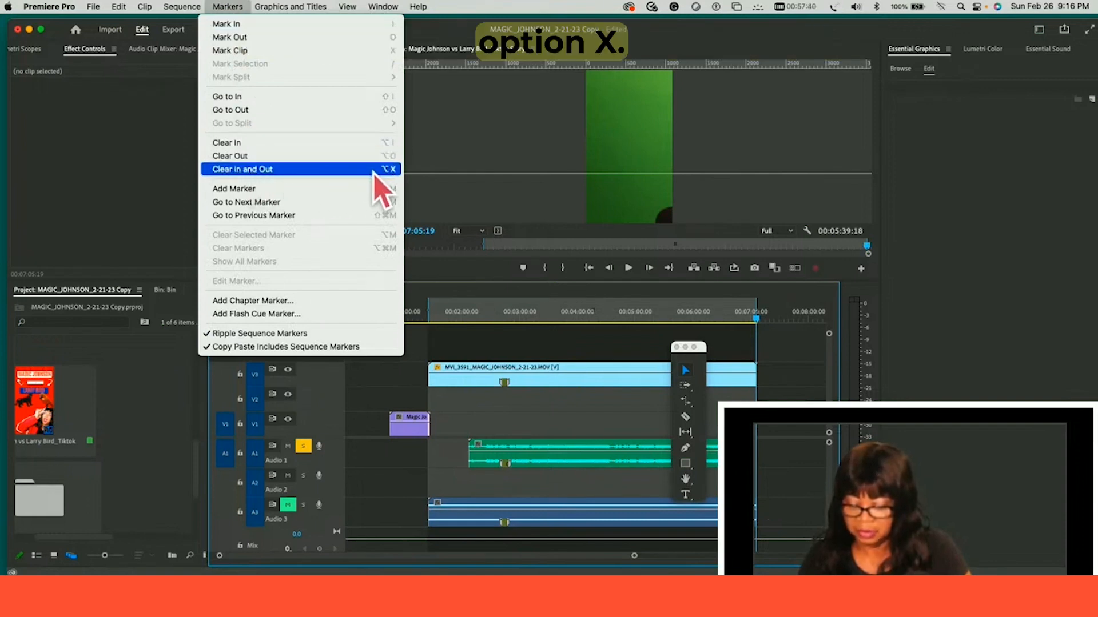
pyautogui.click(798, 338)
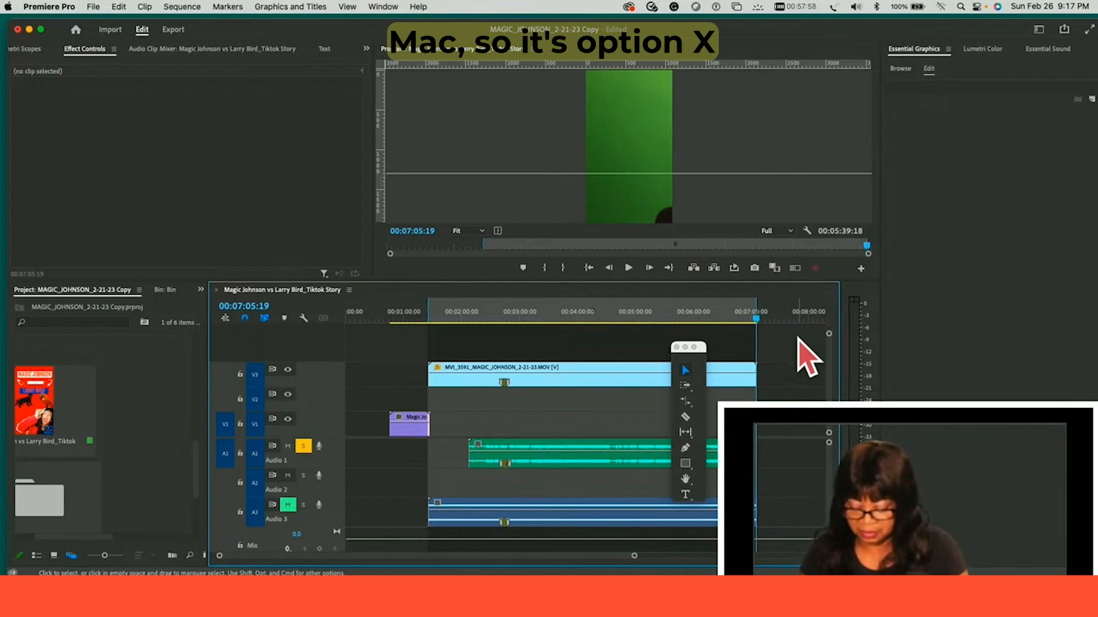
pyautogui.hotkey('alt', 'x')
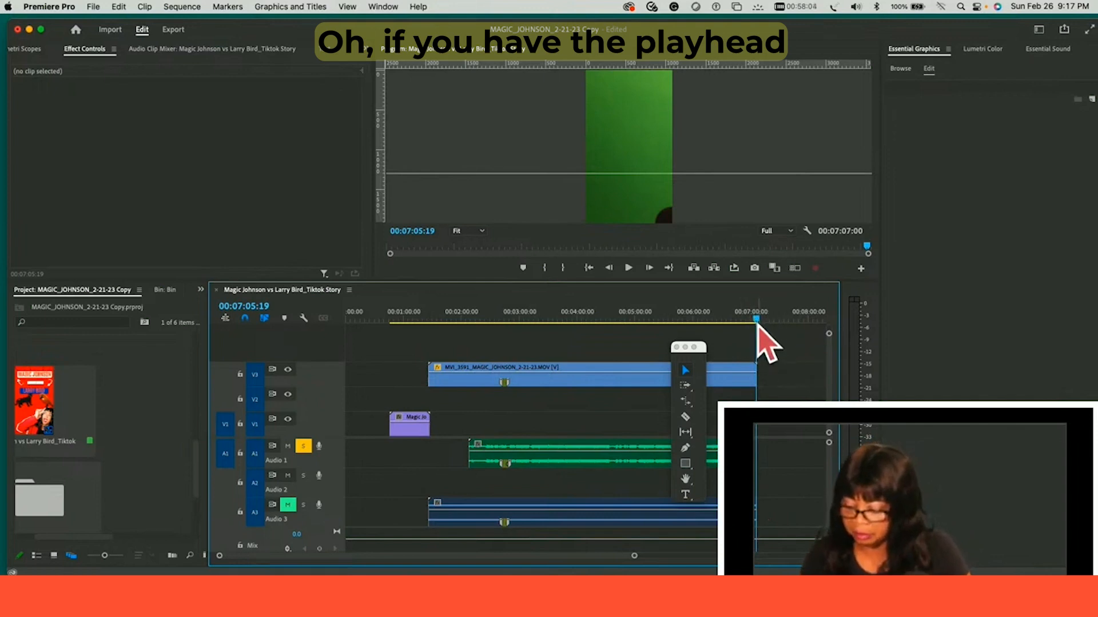
# Step: Move the playhead to 00:04:10:14, select all clips under it, and mark the clip range
pyautogui.moveTo(756, 319); pyautogui.dragTo(589, 321)
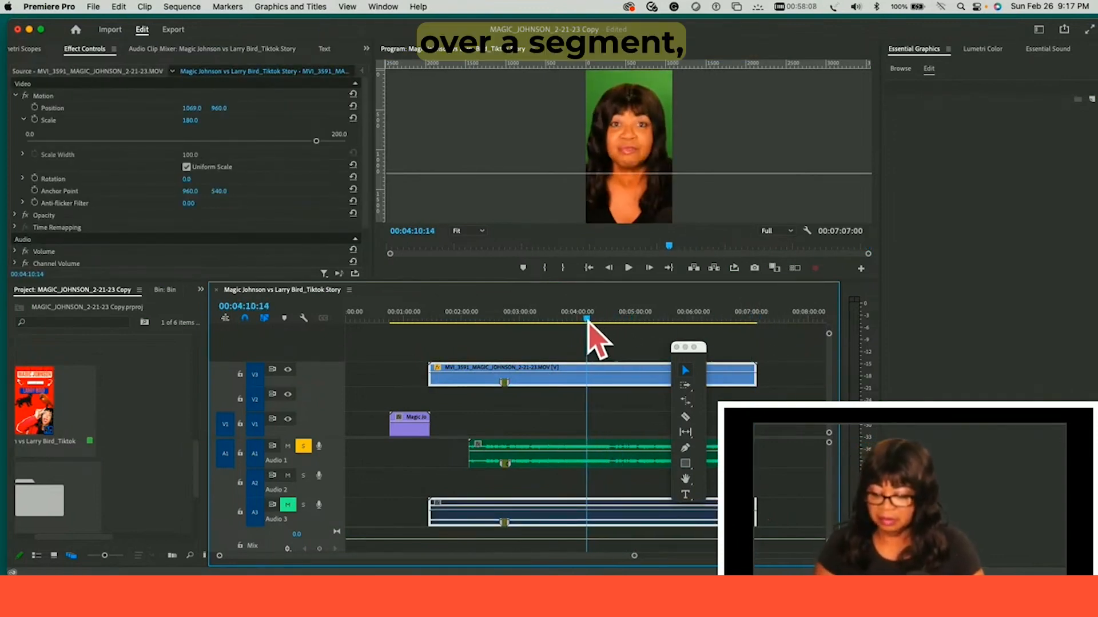
pyautogui.press('d')
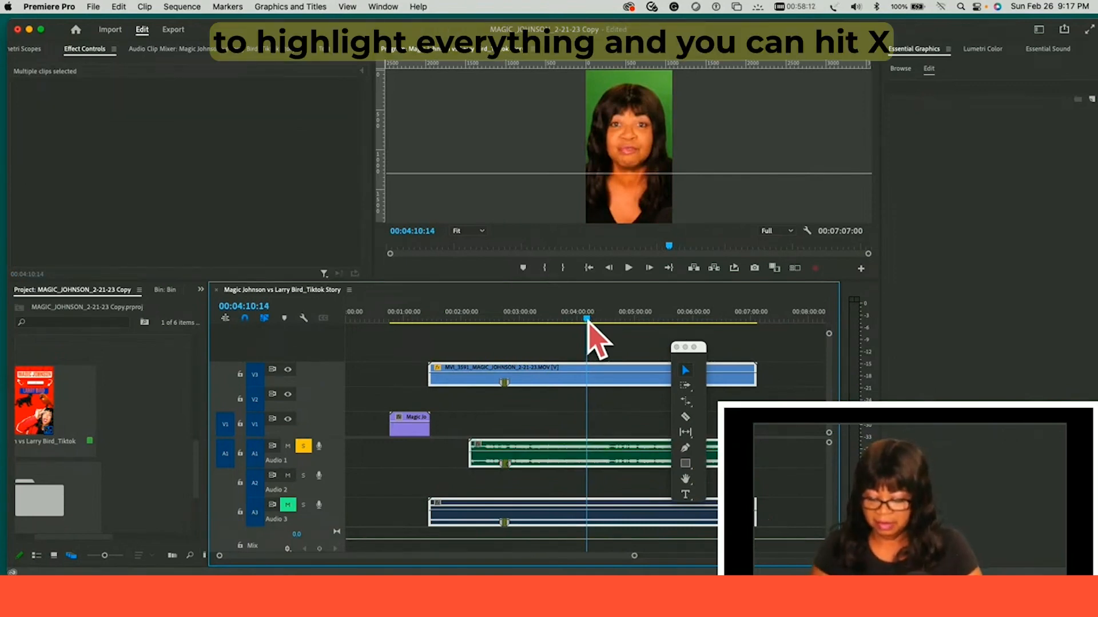
pyautogui.press('x')
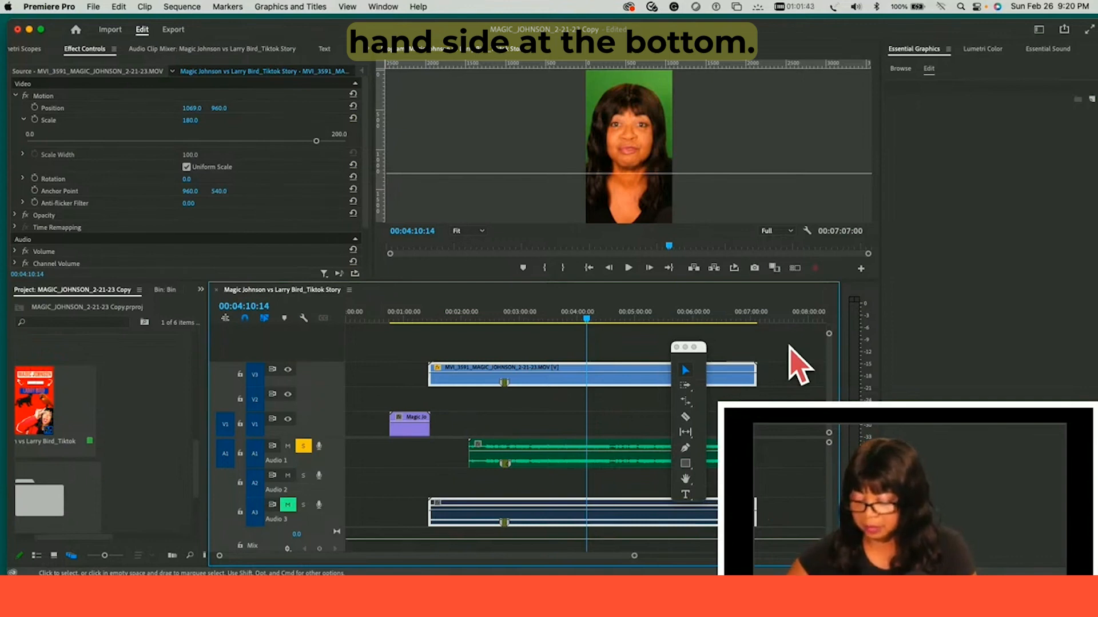
# Step: Jump the playhead back through successive edit points to the sequence start at 00:00:00:00
pyautogui.press('Up')
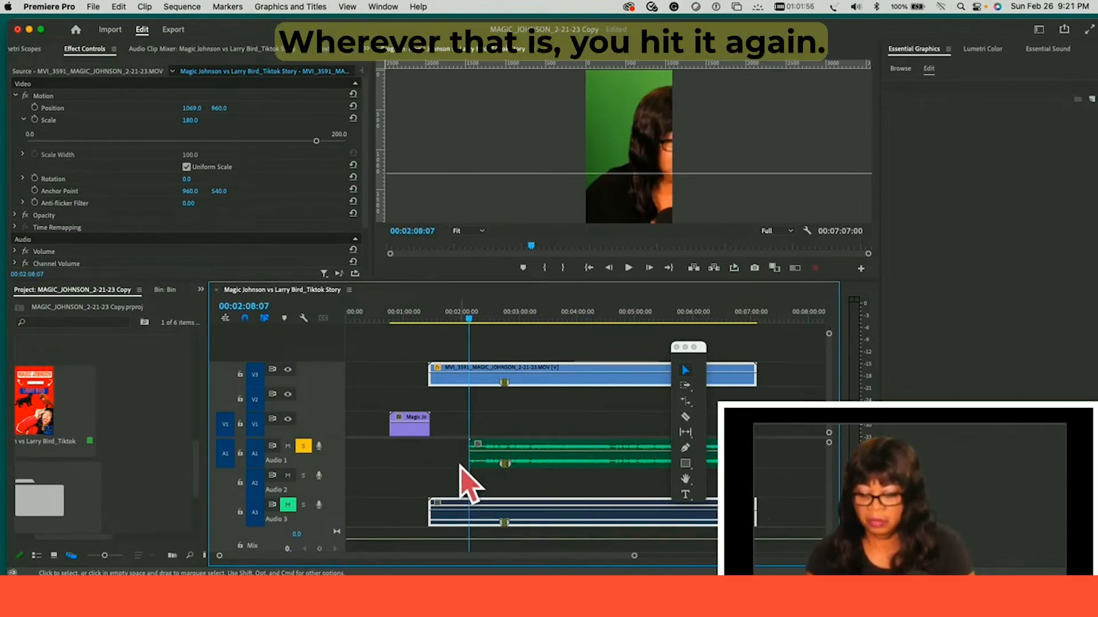
pyautogui.press('Up')
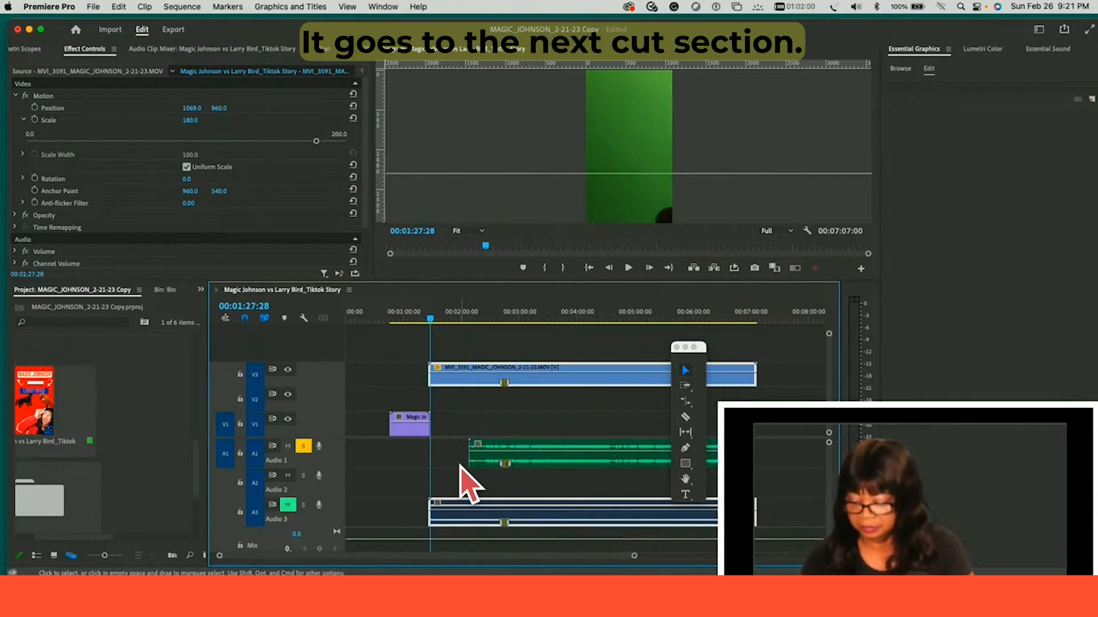
pyautogui.press('Up')
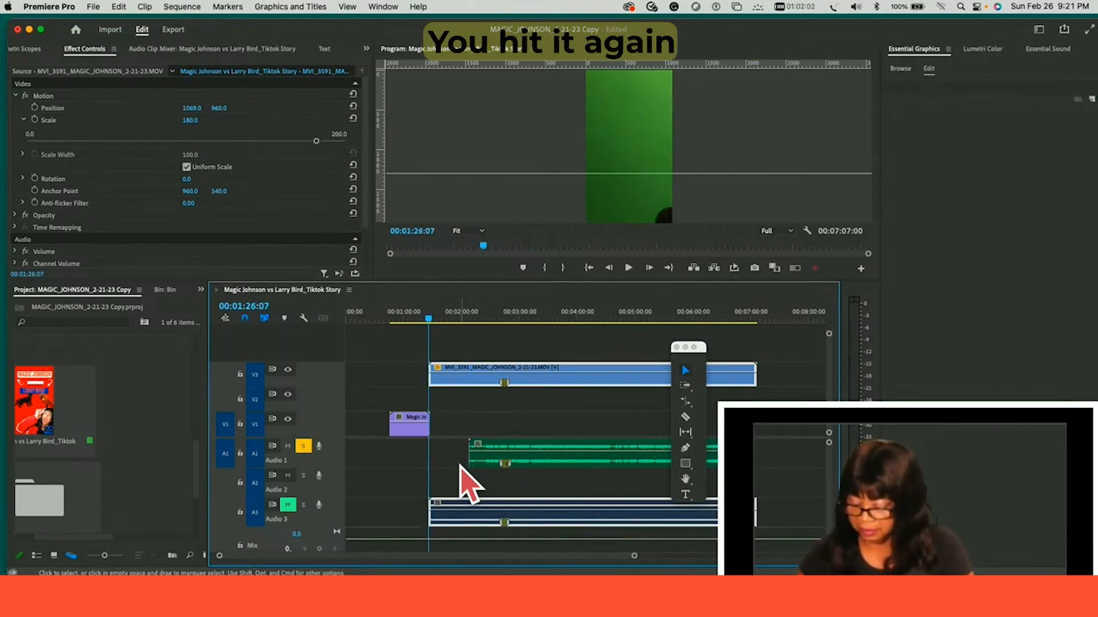
pyautogui.press('Up')
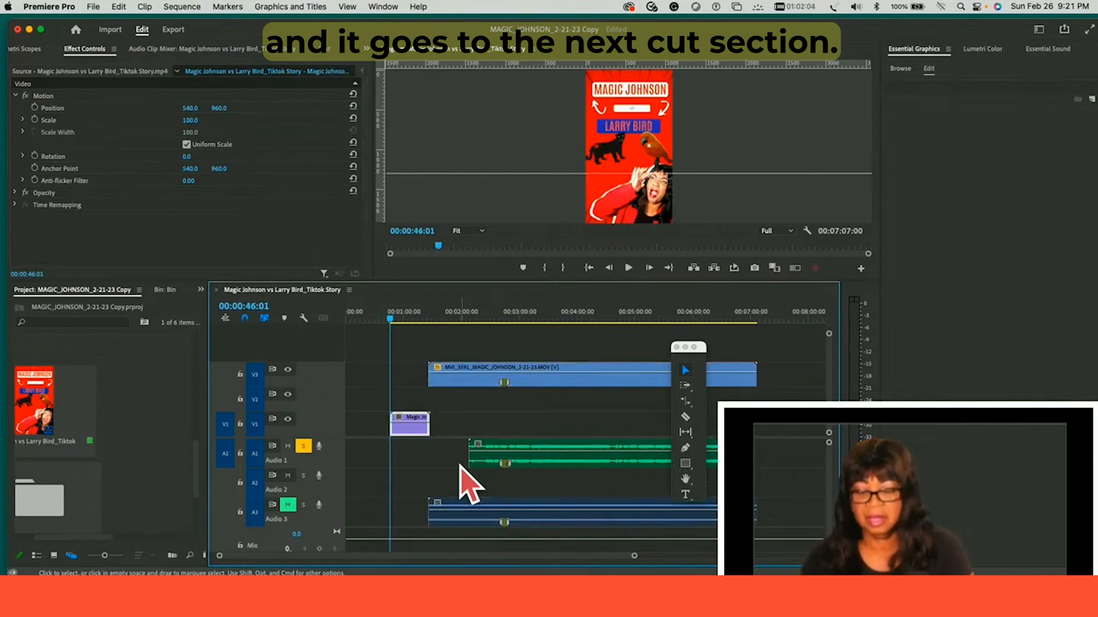
pyautogui.press('Up')
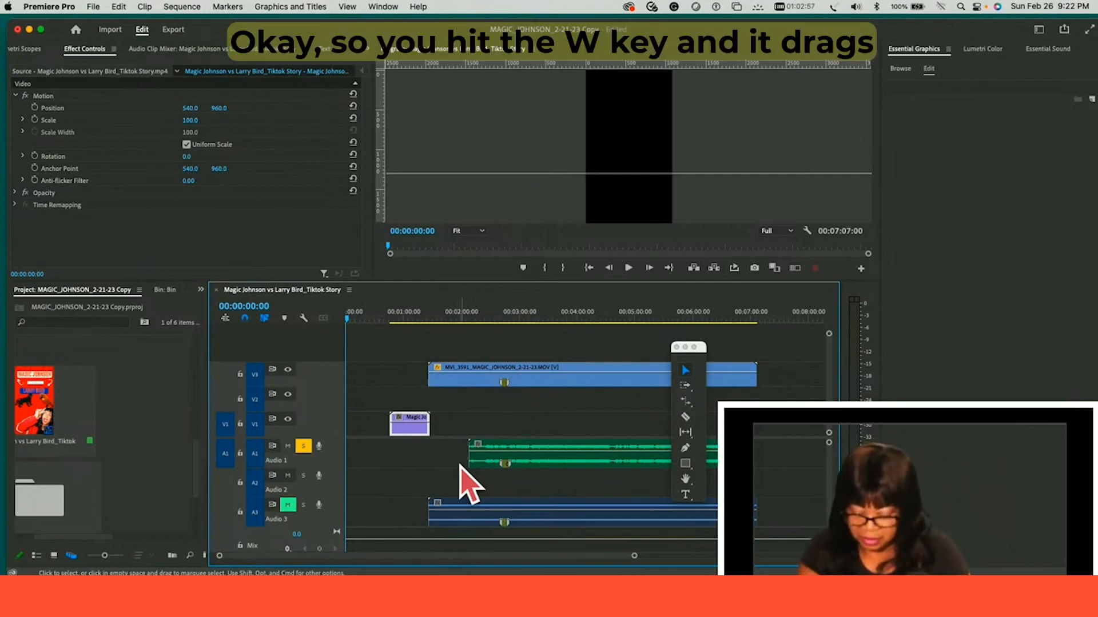
# Step: Ripple-trim the empty gap before the clips to the playhead at 00:00:22:04 and at 00:00:00:00, and save the project
pyautogui.press('w')
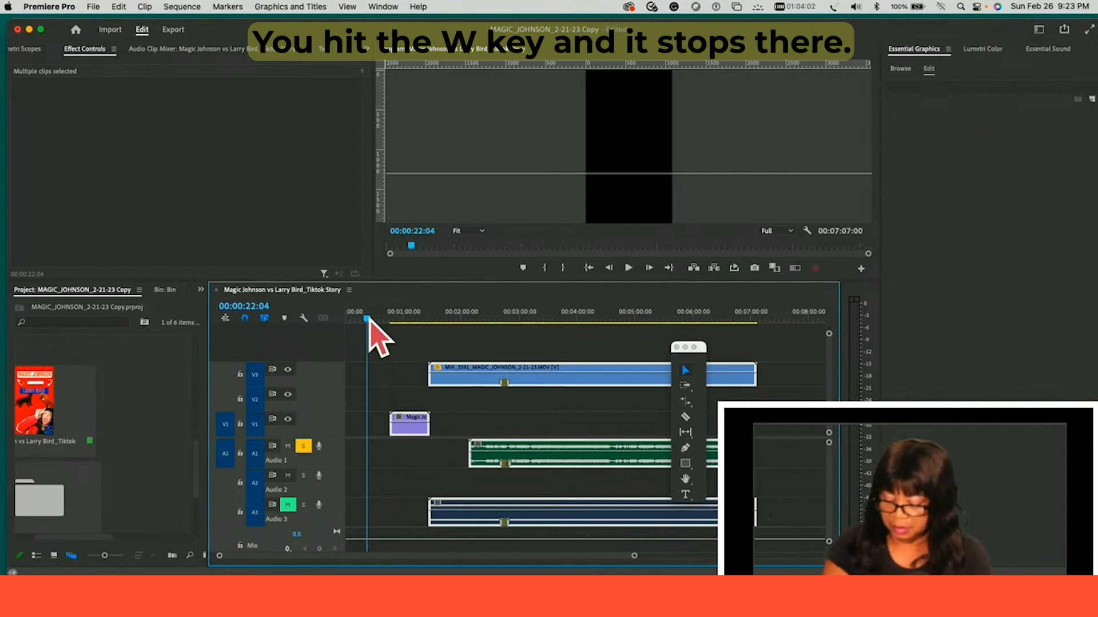
pyautogui.press('w')
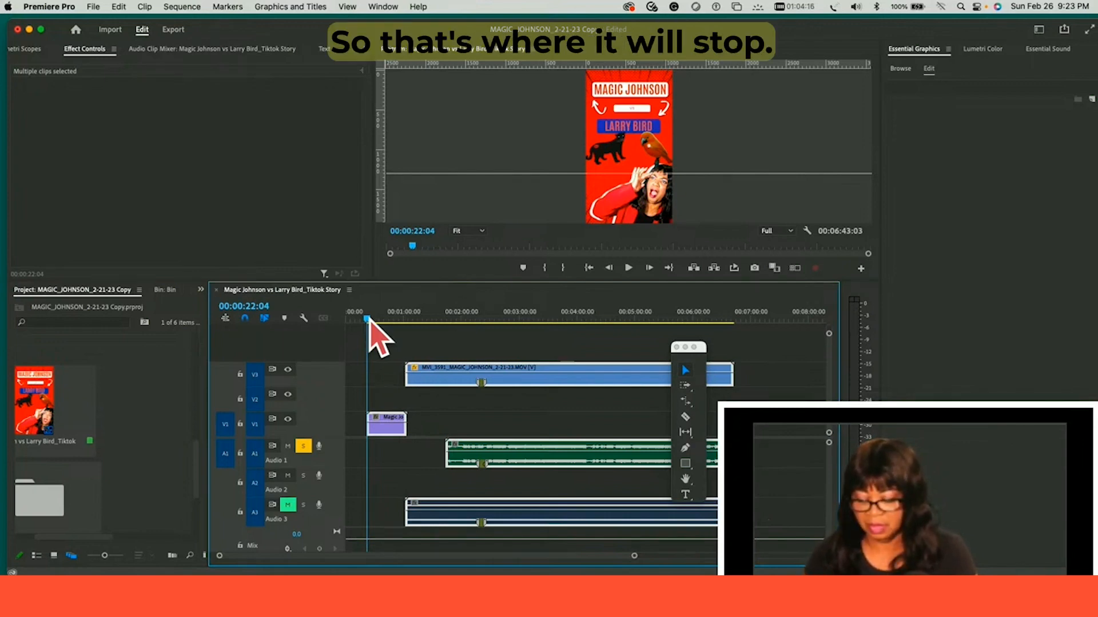
pyautogui.moveTo(368, 320); pyautogui.dragTo(352, 319)
pyautogui.press('w')
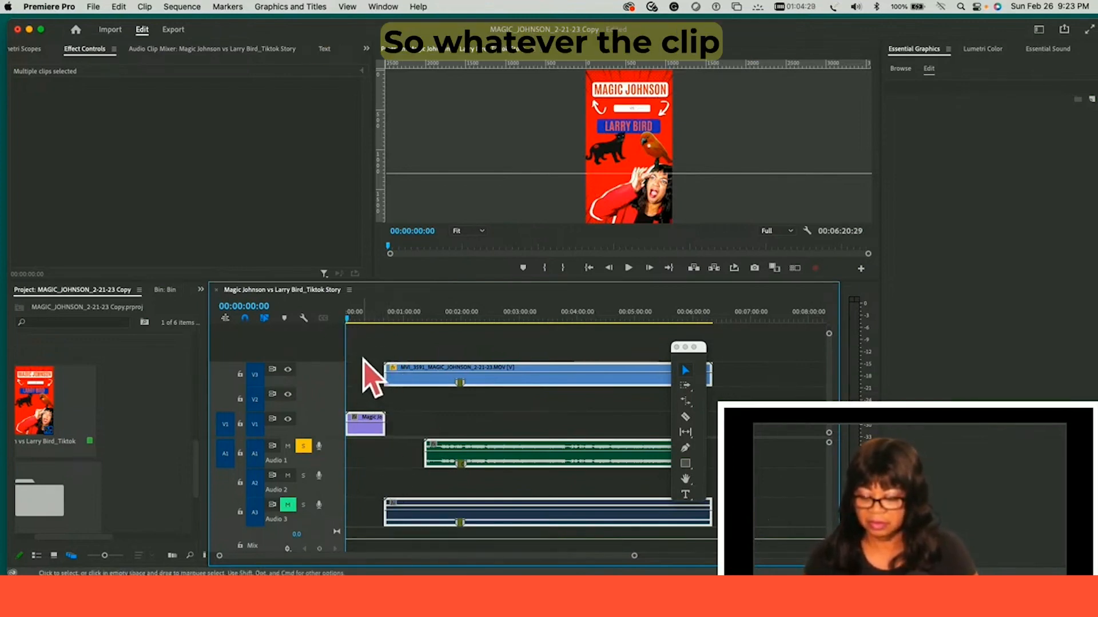
pyautogui.press('super+s')
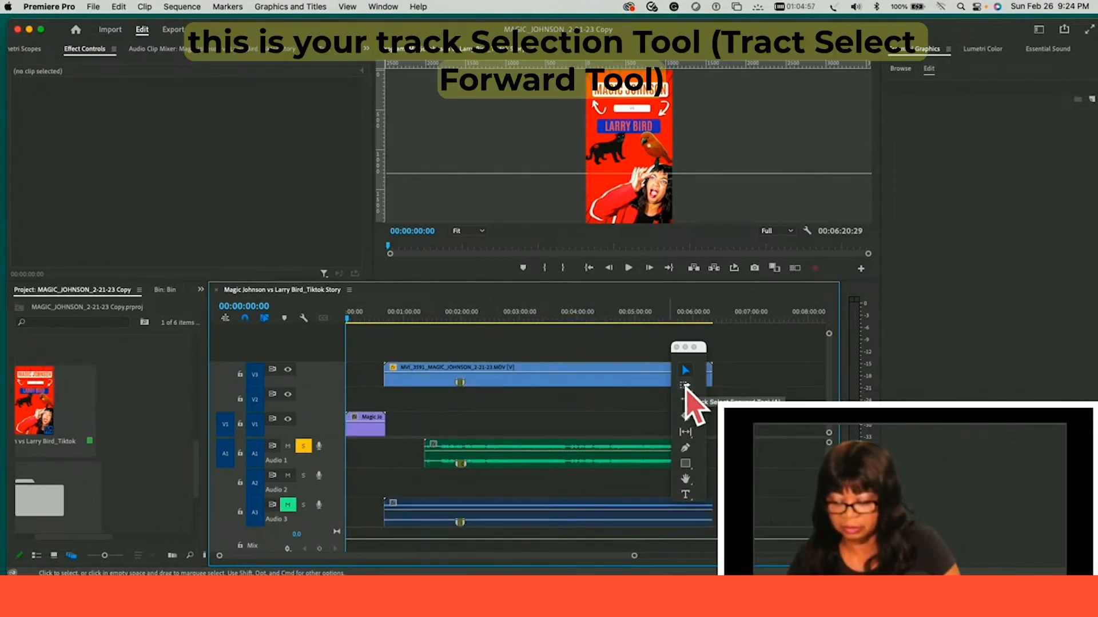
# Step: Select every clip from the purple V1 clip onward with the Track Select Forward Tool, and clear the selection with the Selection Tool
pyautogui.click(685, 386)
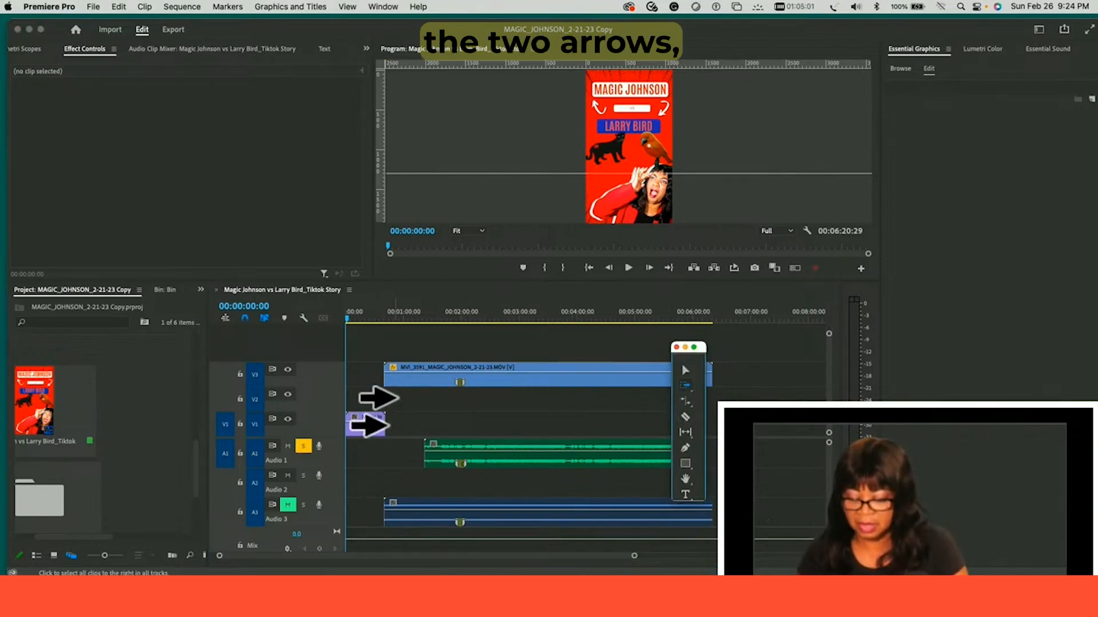
pyautogui.click(397, 399)
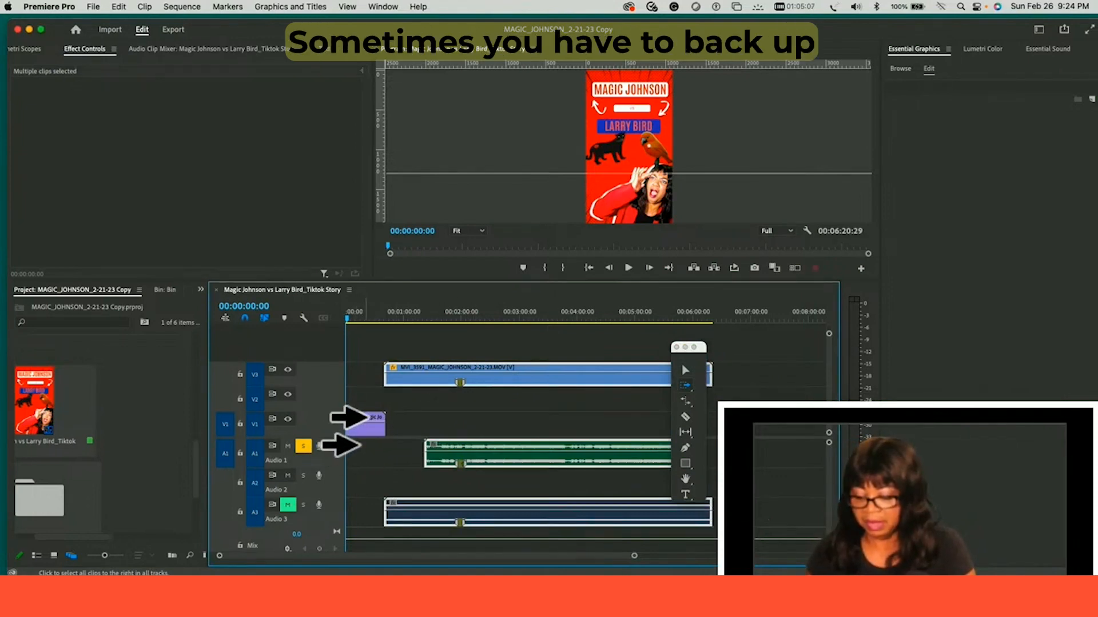
pyautogui.click(366, 429)
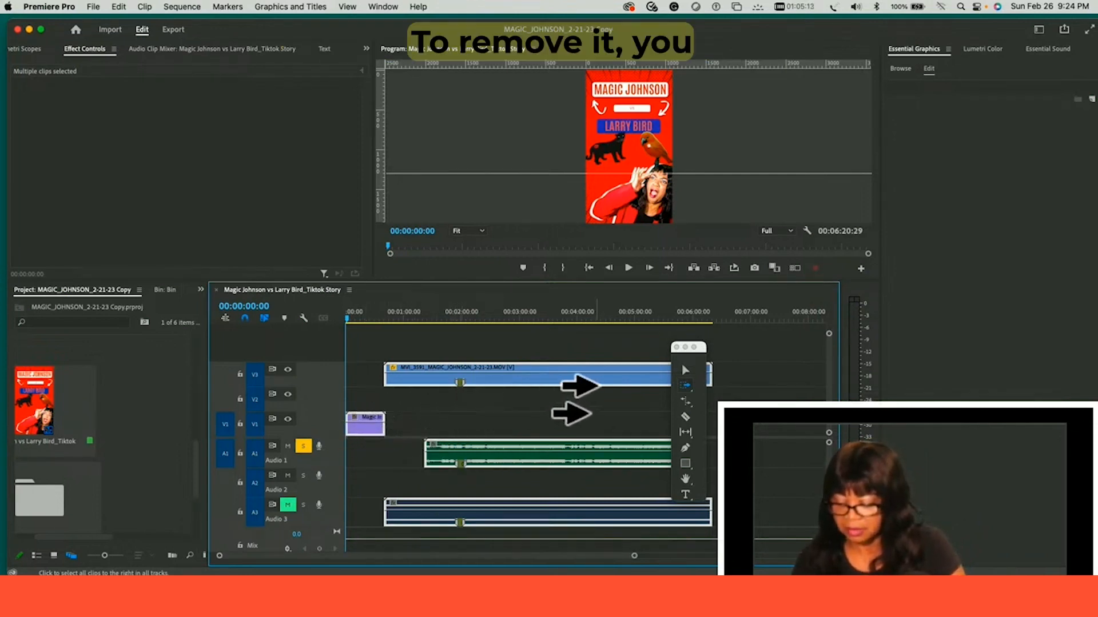
pyautogui.click(685, 370)
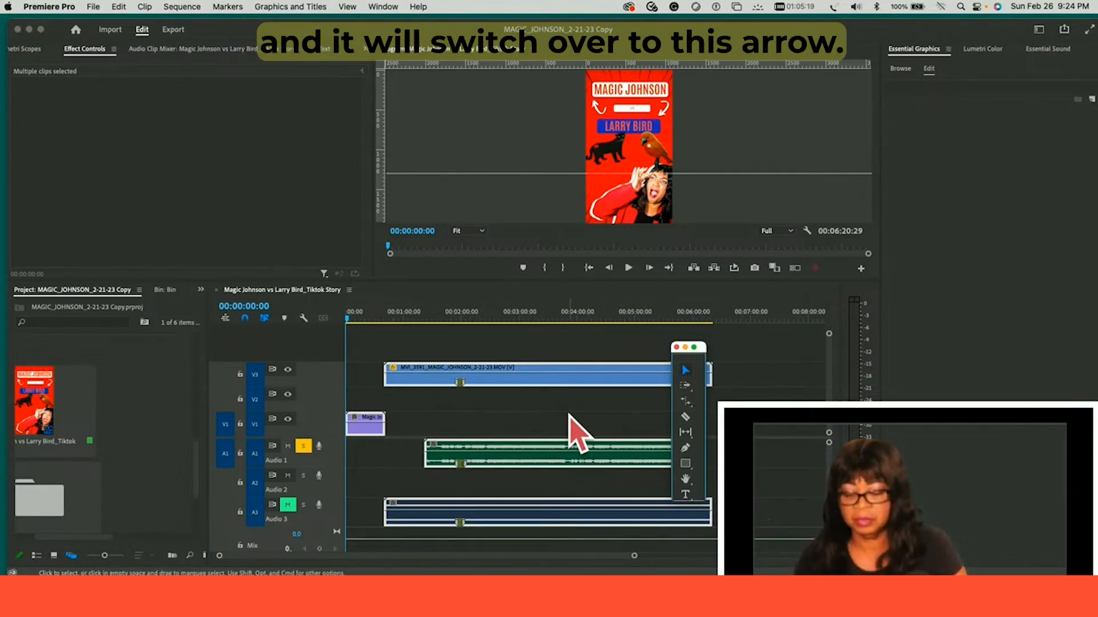
pyautogui.click(509, 420)
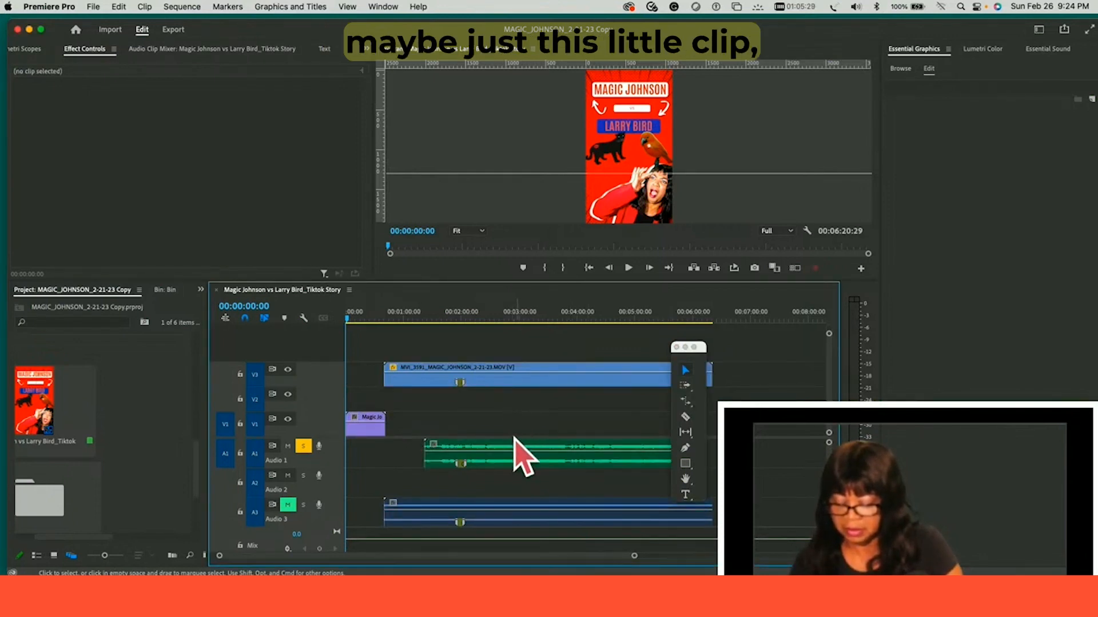
# Step: Select only the purple clip on V1 using the Track Select Forward Tool limited to a single track
pyautogui.click(686, 386)
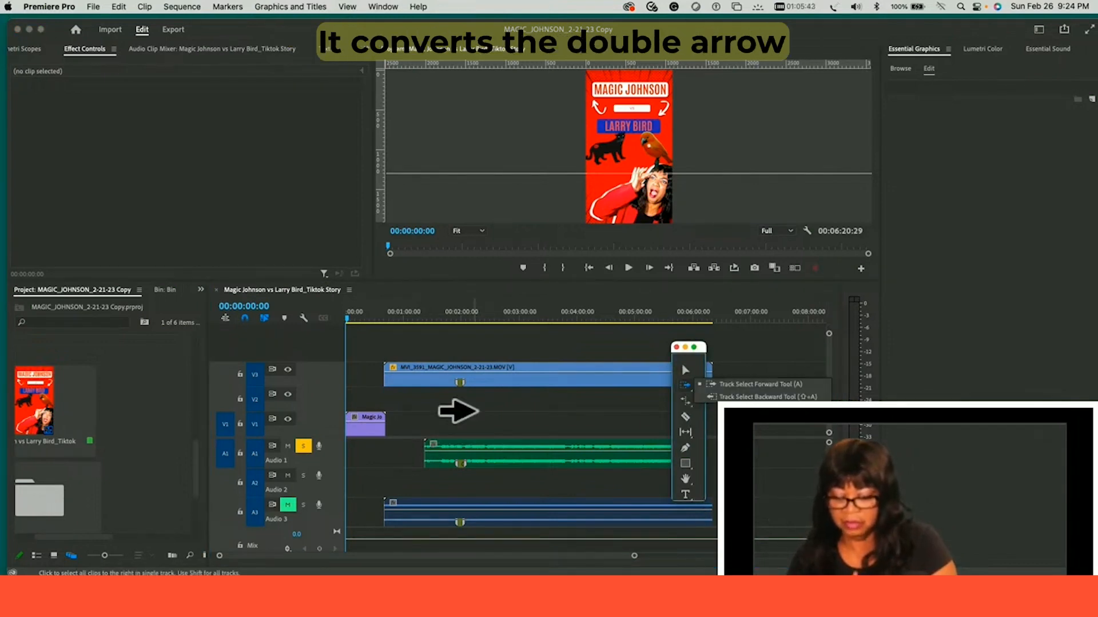
pyautogui.press('shift')
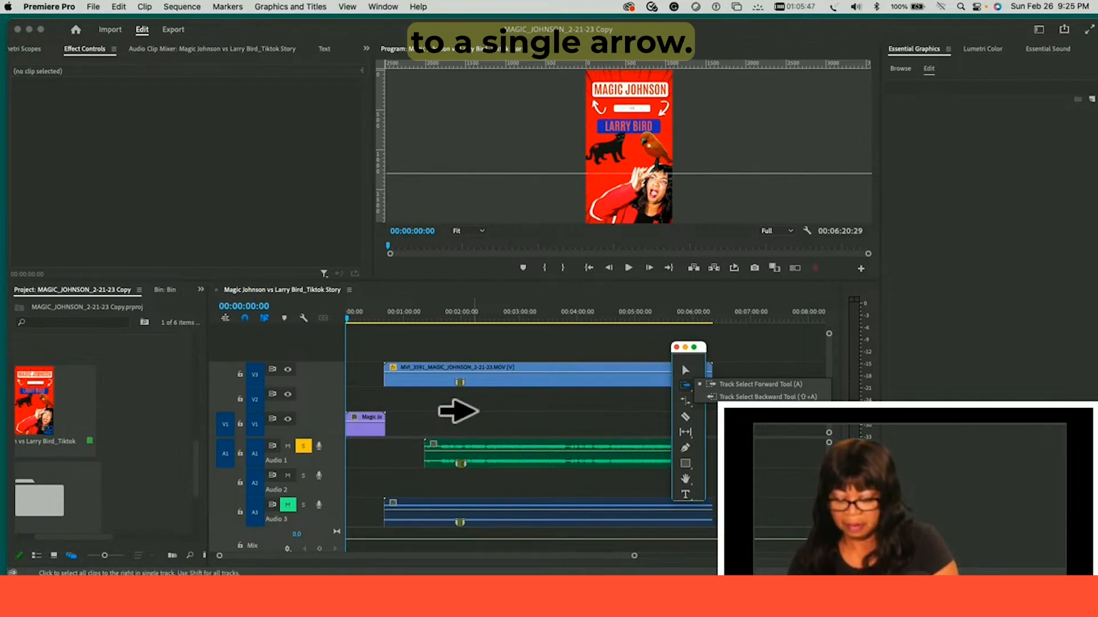
pyautogui.click(363, 427)
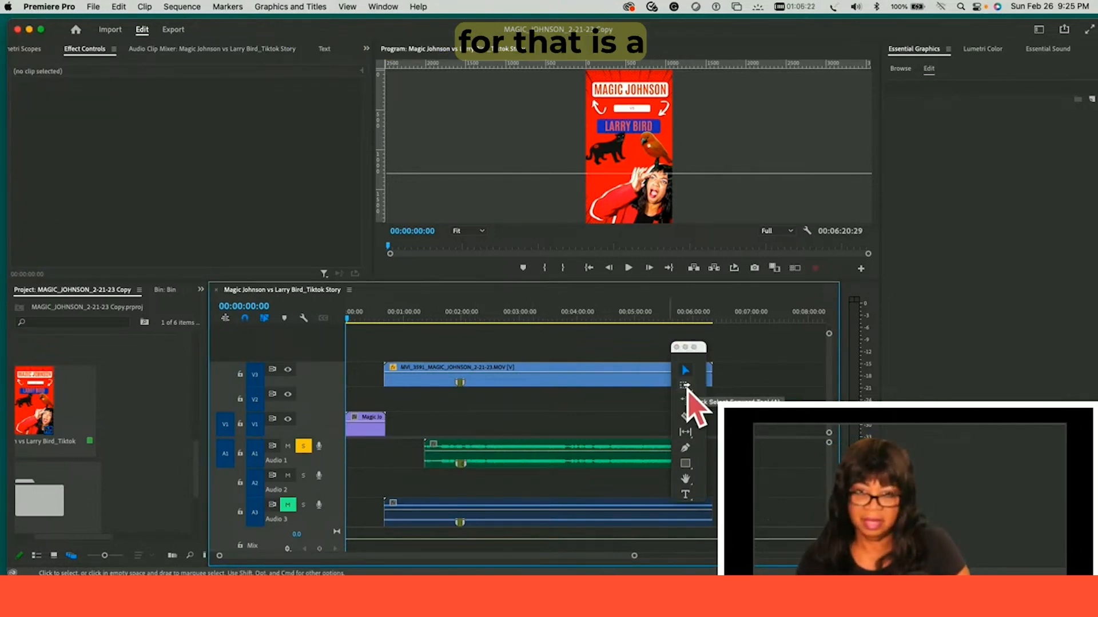
# Step: Select only the Audio 1 clip with single-track Track Select Forward, and select the same clip with the Selection Tool
pyautogui.click(685, 386)
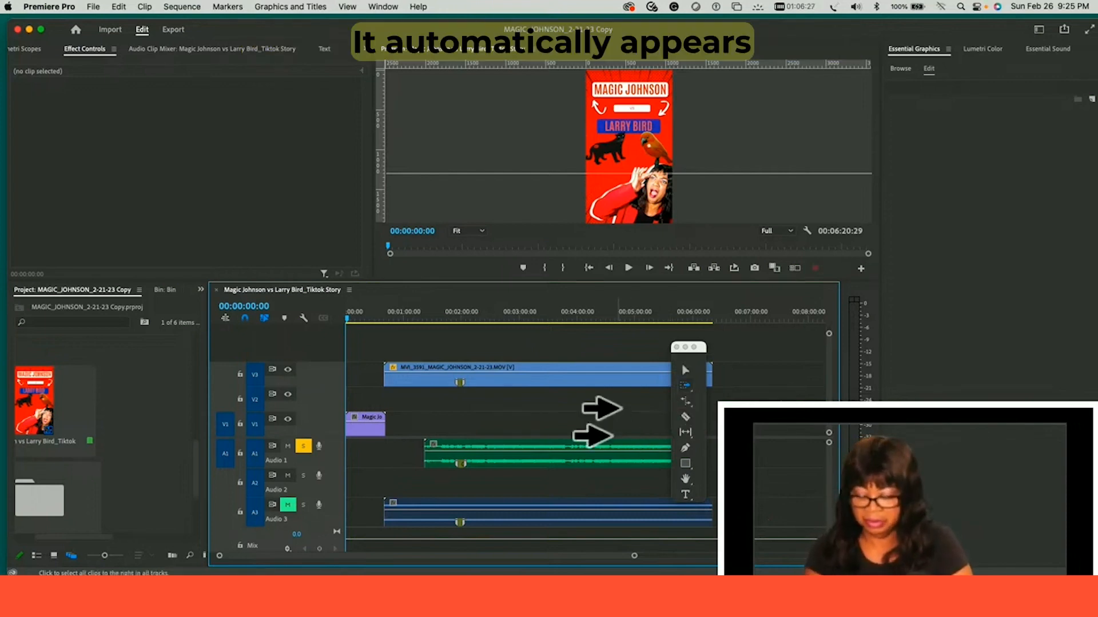
pyautogui.press('shift')
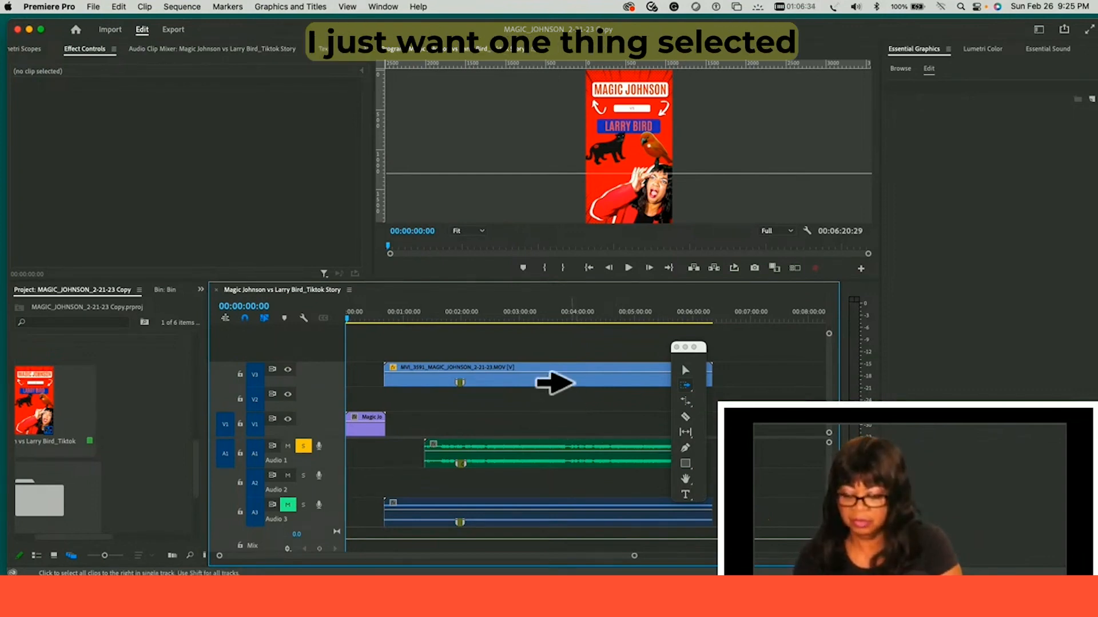
pyautogui.click(540, 459)
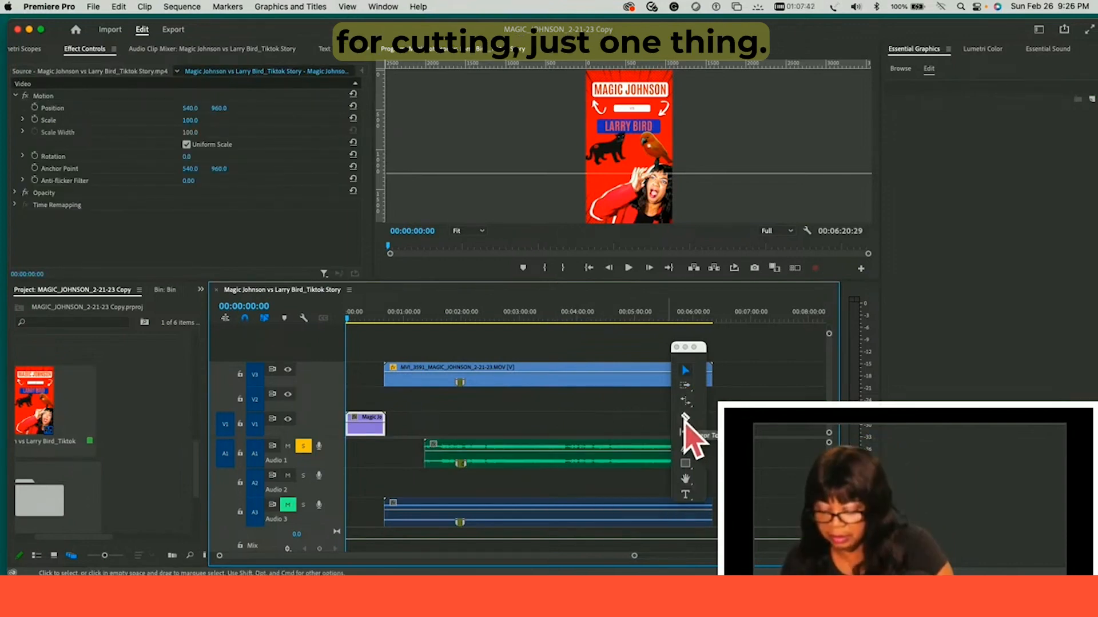
pyautogui.click(495, 453)
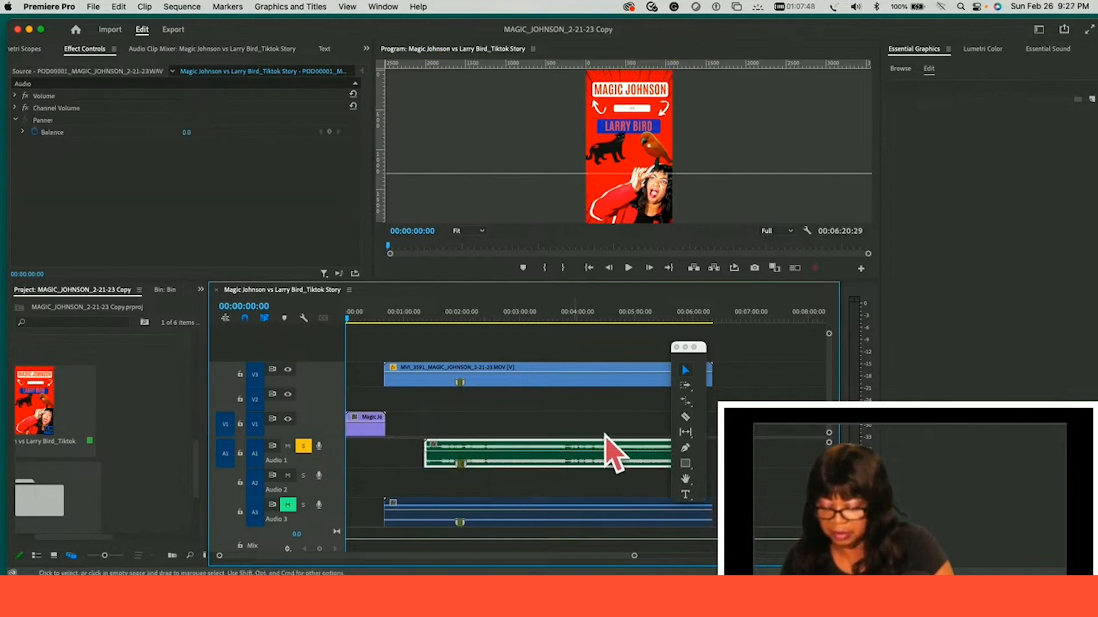
# Step: Split the Audio 1 clip at 00:02:25:26 with the Razor Tool, leaving the other tracks uncut
pyautogui.click(686, 419)
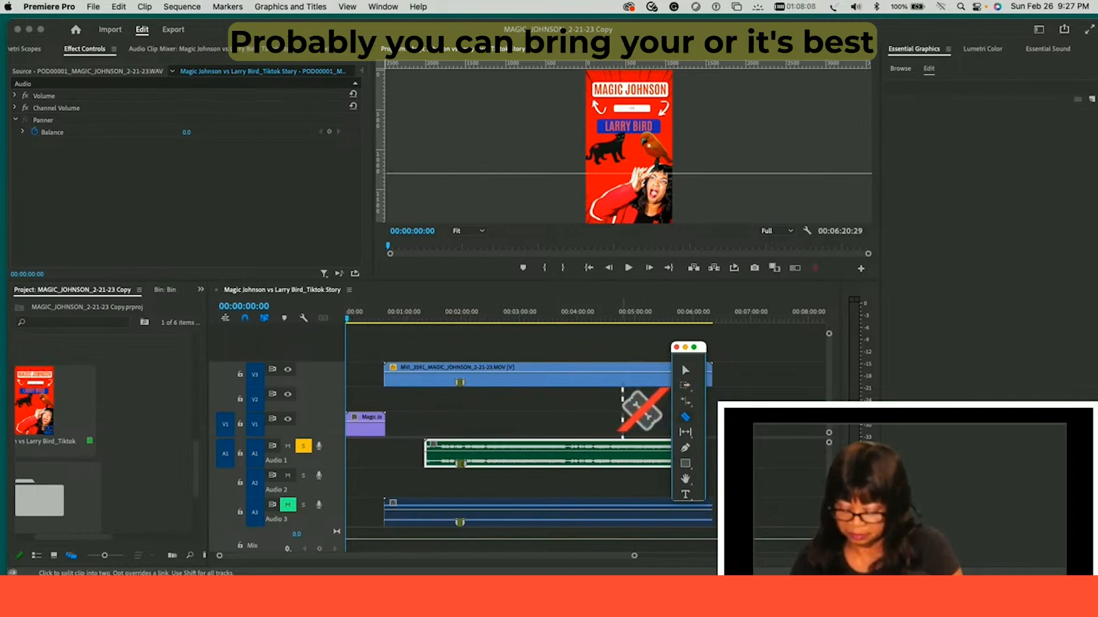
pyautogui.press('v')
pyautogui.moveTo(350, 318); pyautogui.dragTo(487, 319)
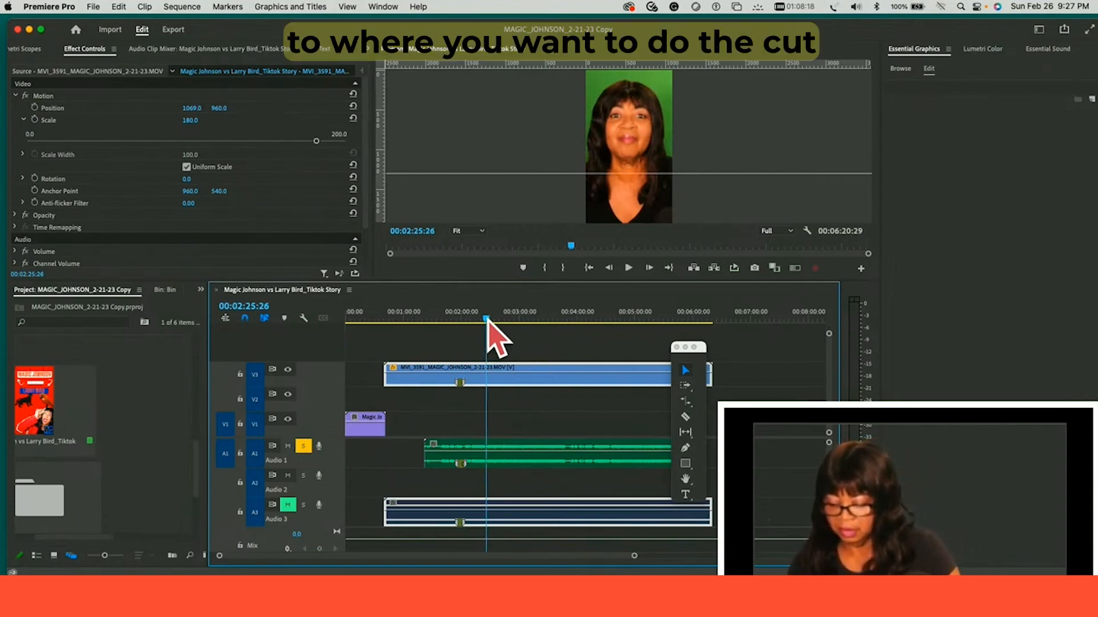
pyautogui.click(530, 454)
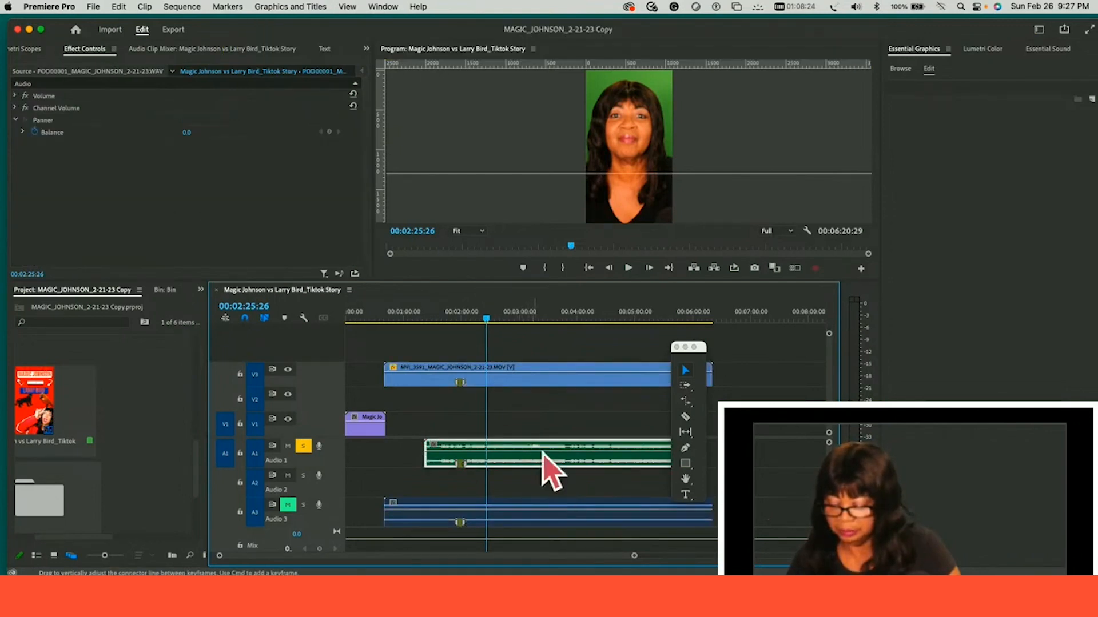
pyautogui.click(686, 417)
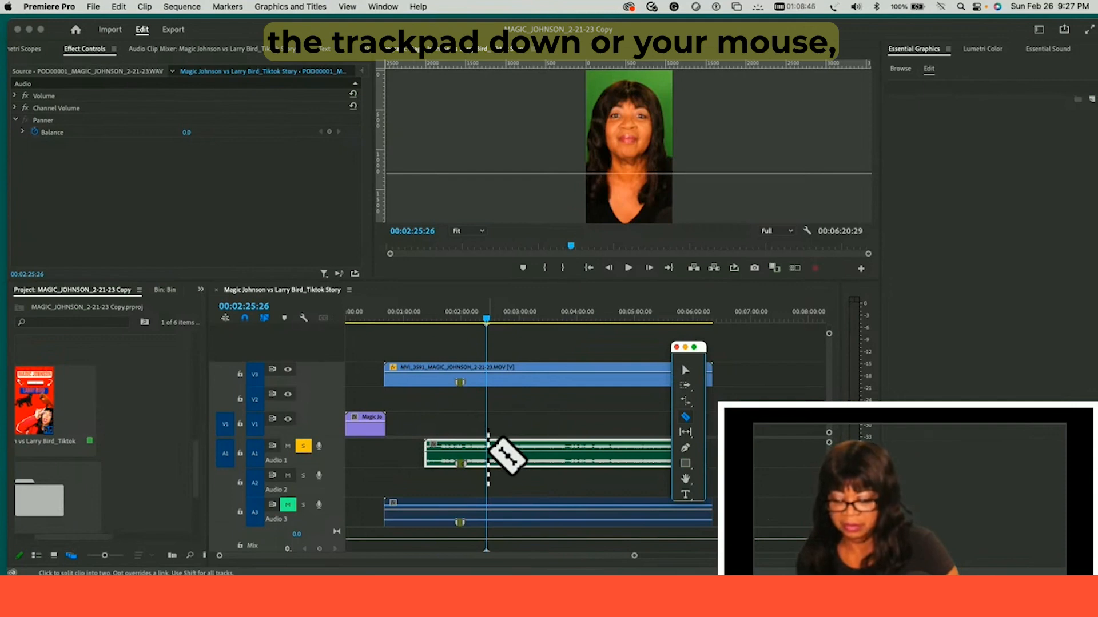
pyautogui.click(487, 452)
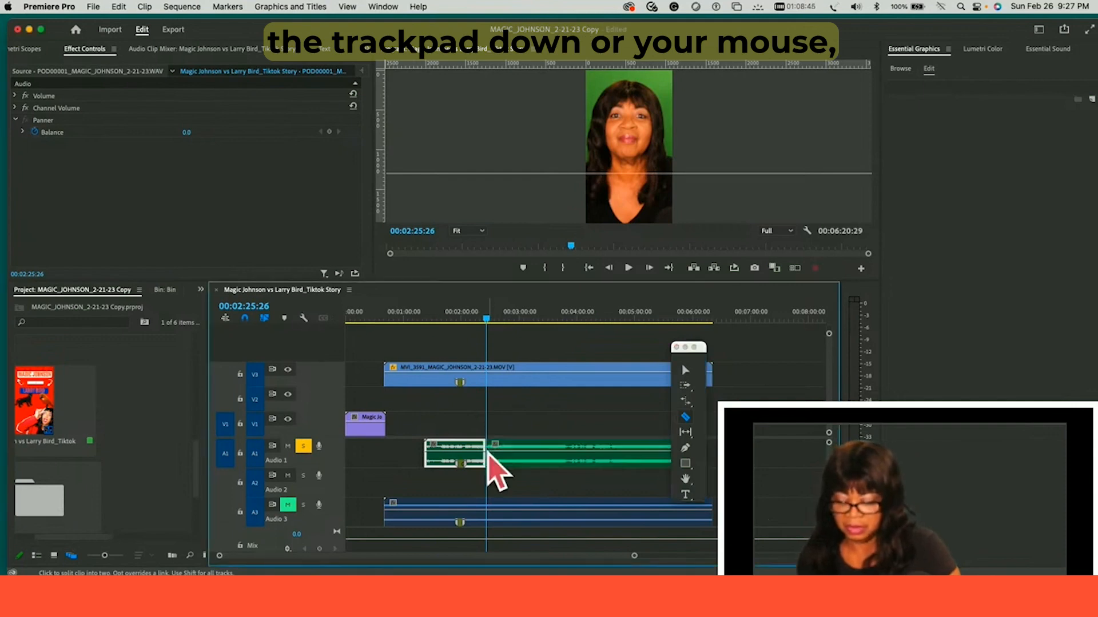
# Step: Select each piece of the split Audio 1 clip in turn, undo the cut, and reselect the clip
pyautogui.click(686, 371)
pyautogui.click(549, 454)
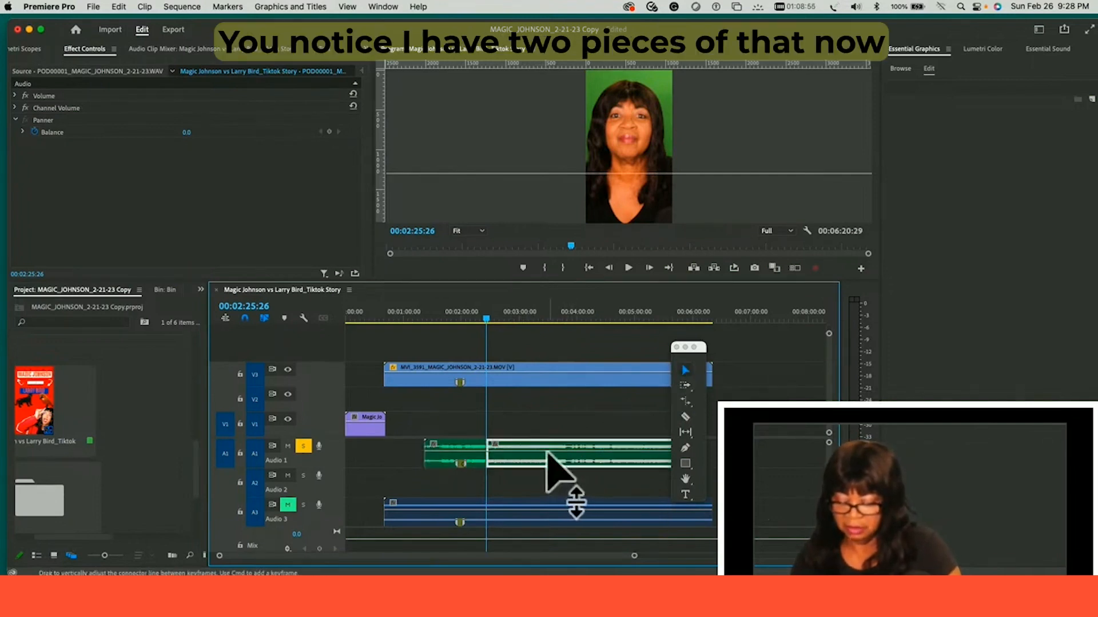
pyautogui.click(466, 462)
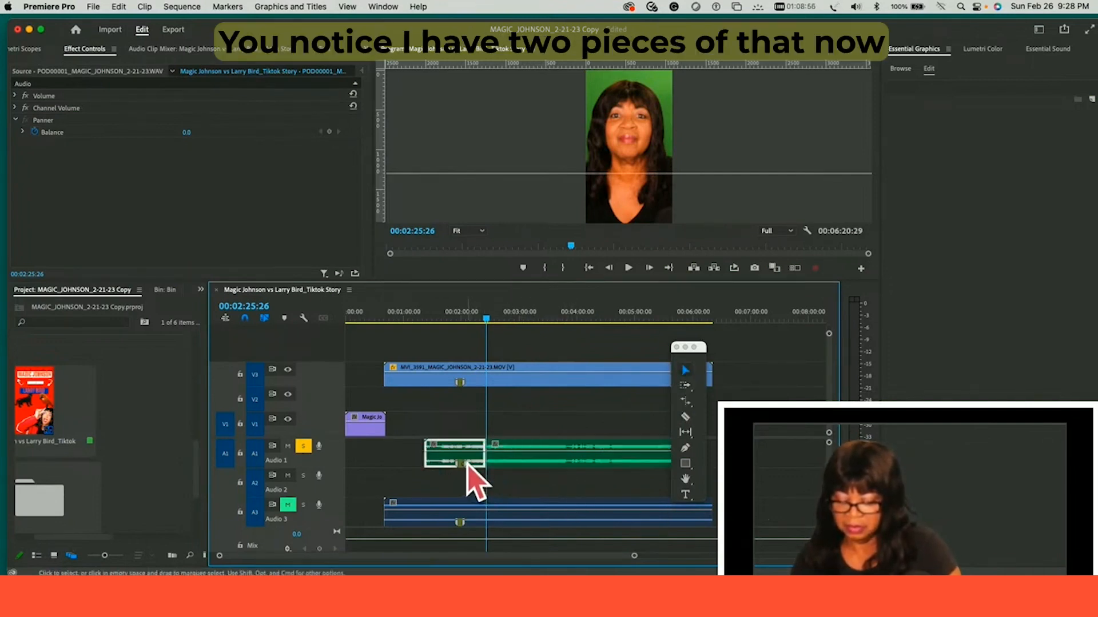
pyautogui.click(507, 461)
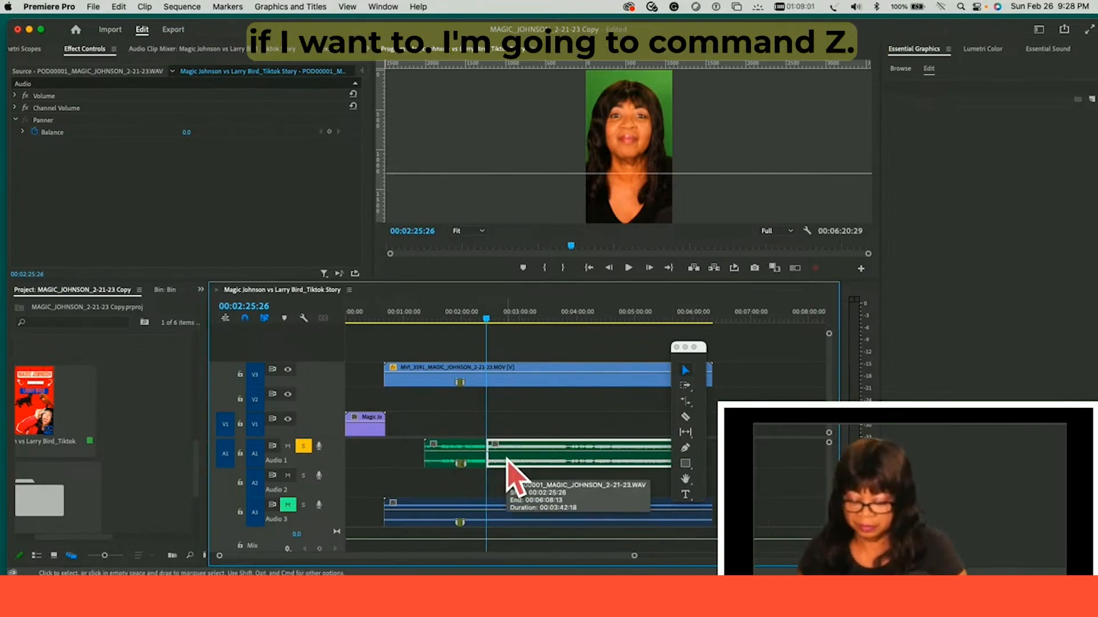
pyautogui.press('super+z')
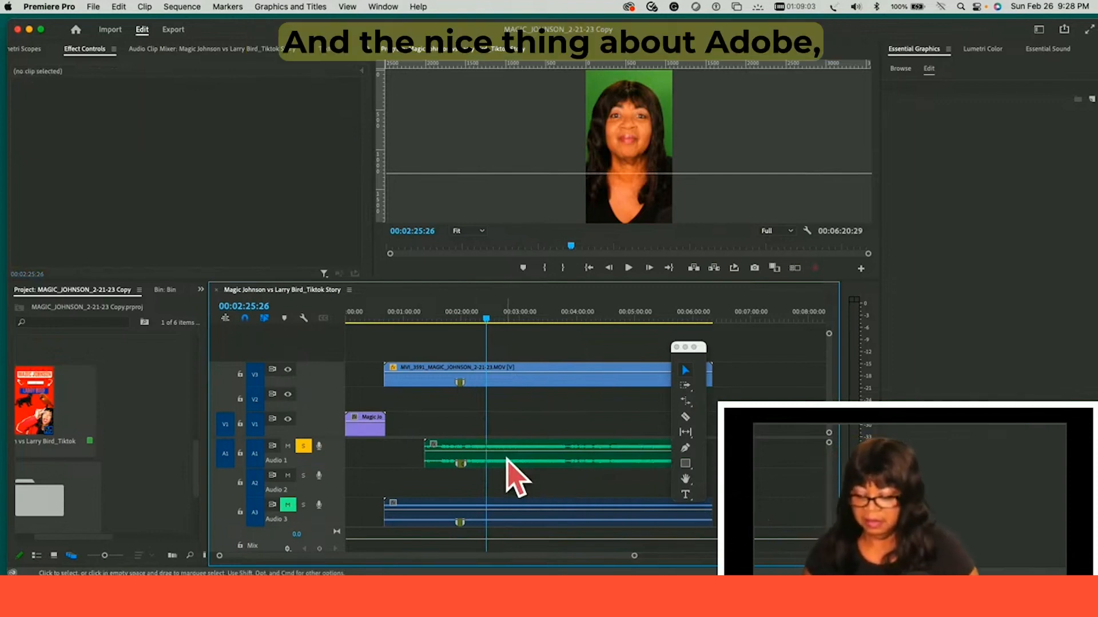
pyautogui.click(522, 448)
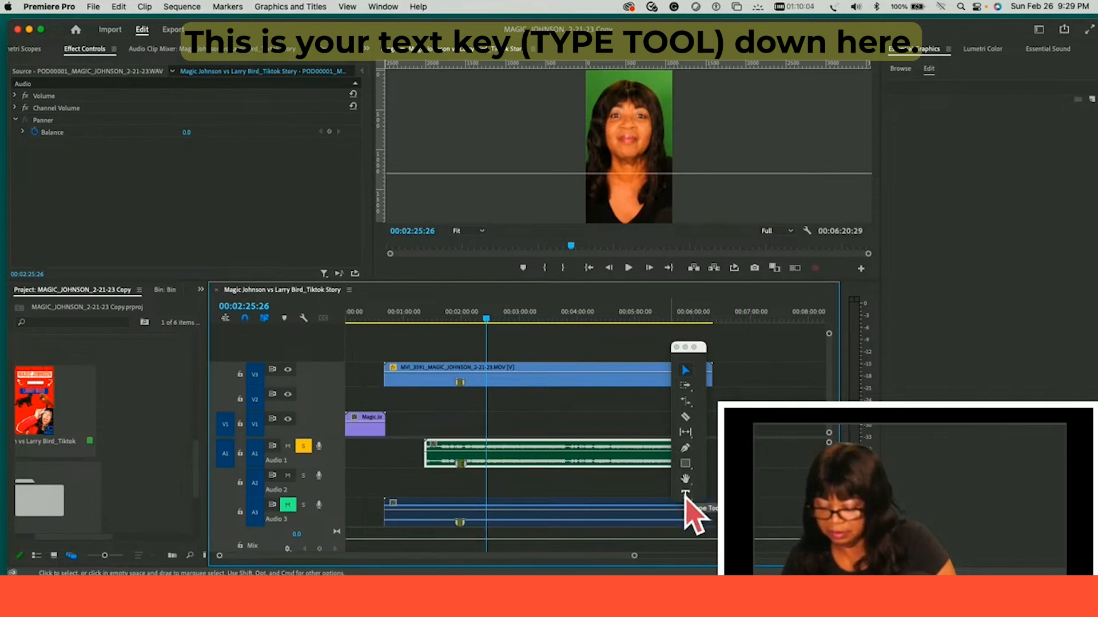
# Step: Add an empty text layer over the presenter at 00:02:25:26, and draw a rectangle about 454 by 347 over her face
pyautogui.click(685, 495)
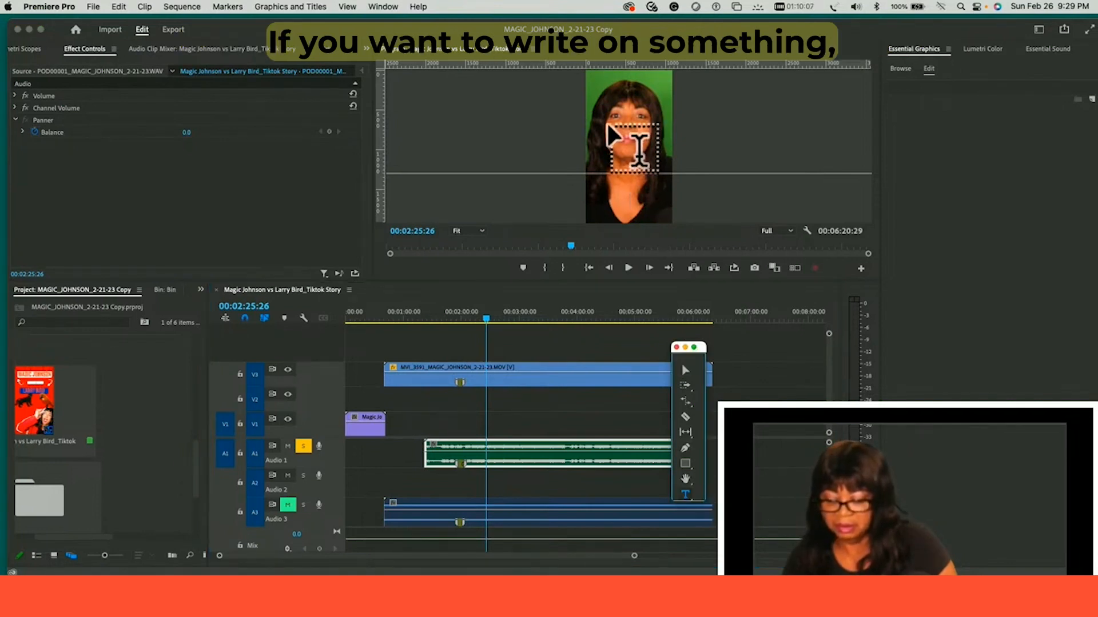
pyautogui.click(609, 126)
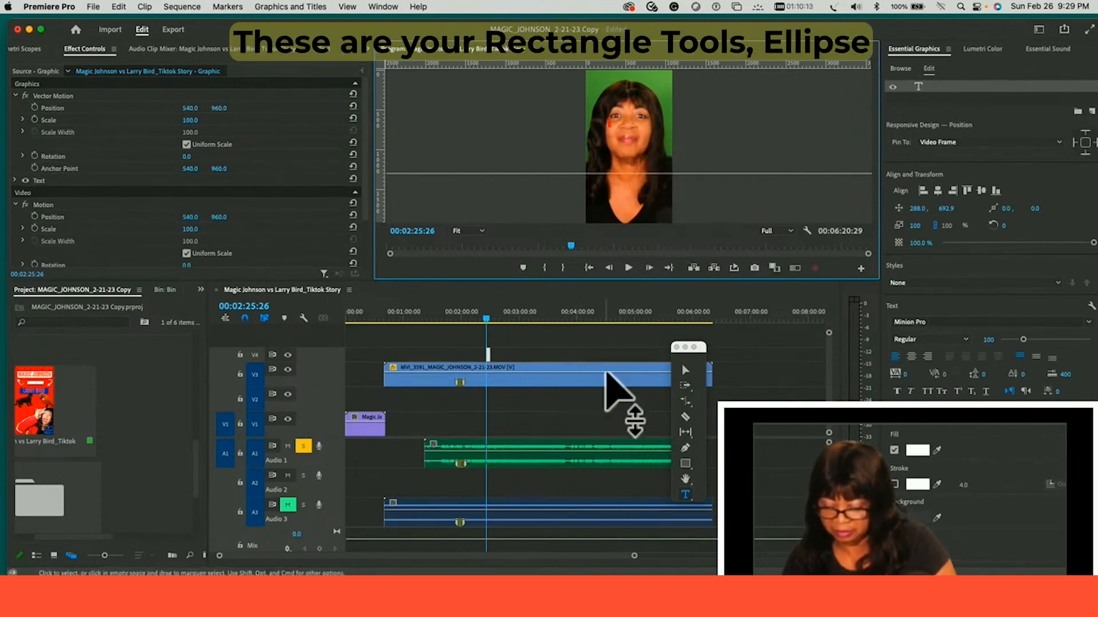
pyautogui.click(685, 463)
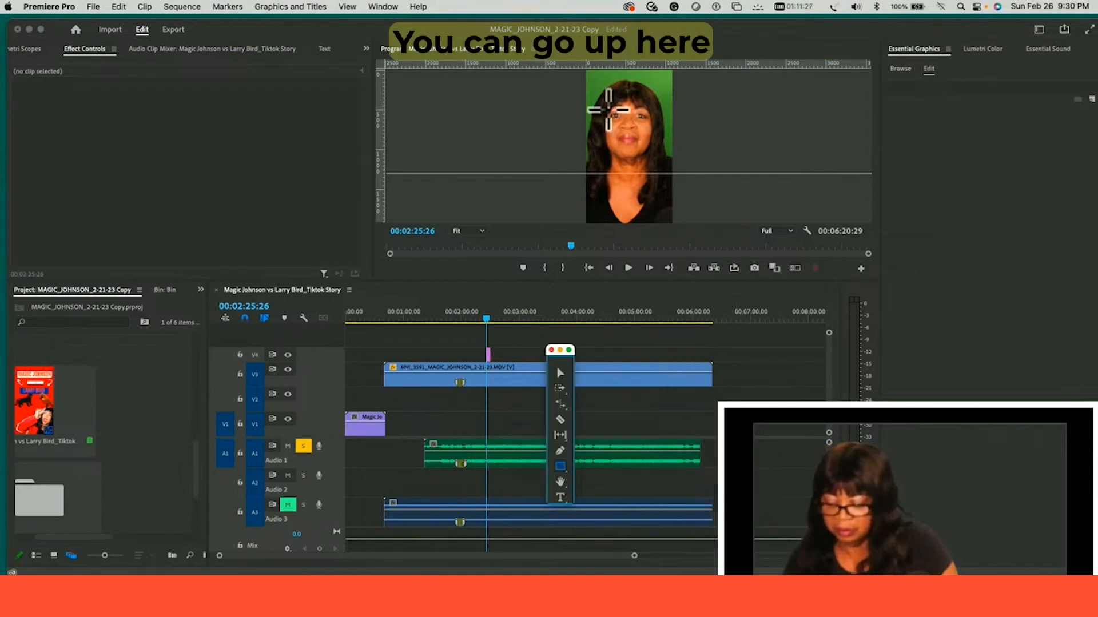
pyautogui.moveTo(607, 109); pyautogui.dragTo(644, 138)
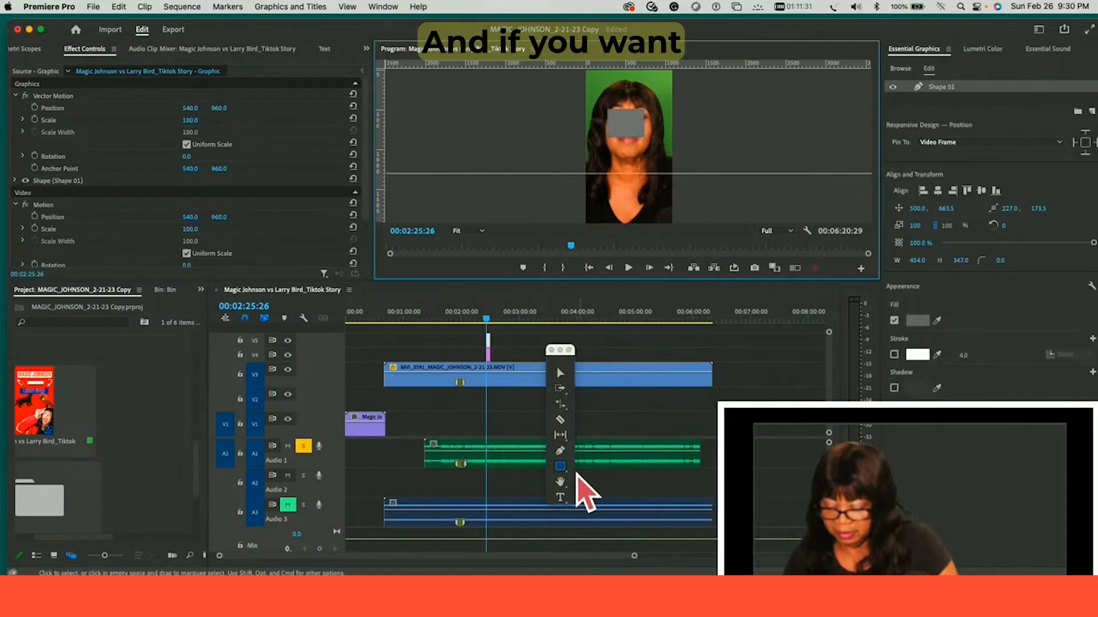
# Step: Draw an ellipse about 540 by 144 above the rectangle with the Ellipse Tool, and open the shape tool choices
pyautogui.click(564, 471)
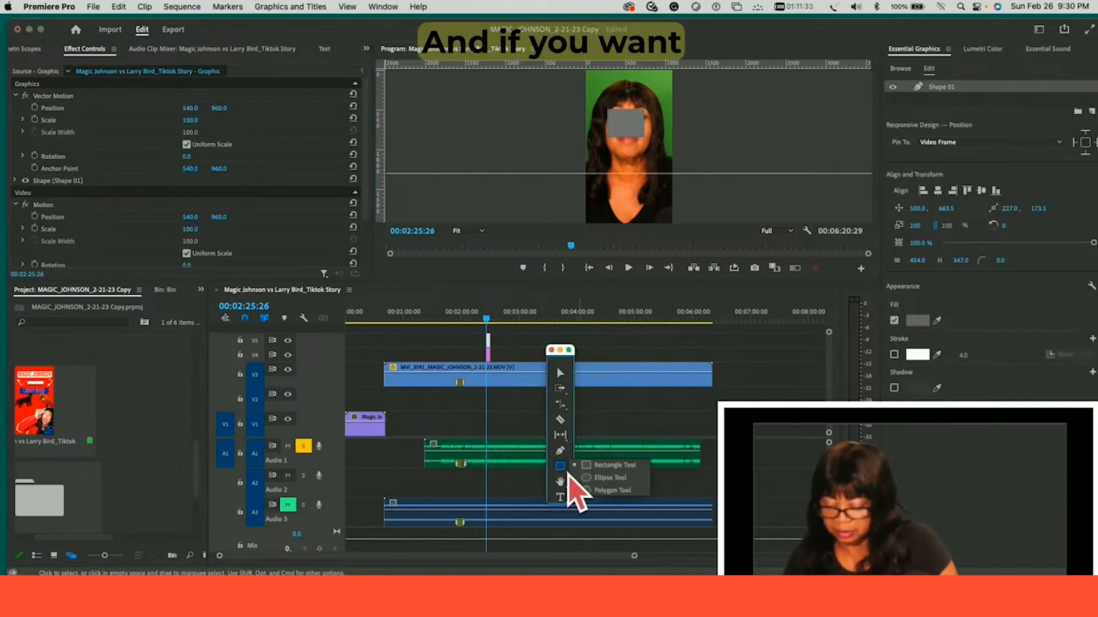
pyautogui.click(608, 477)
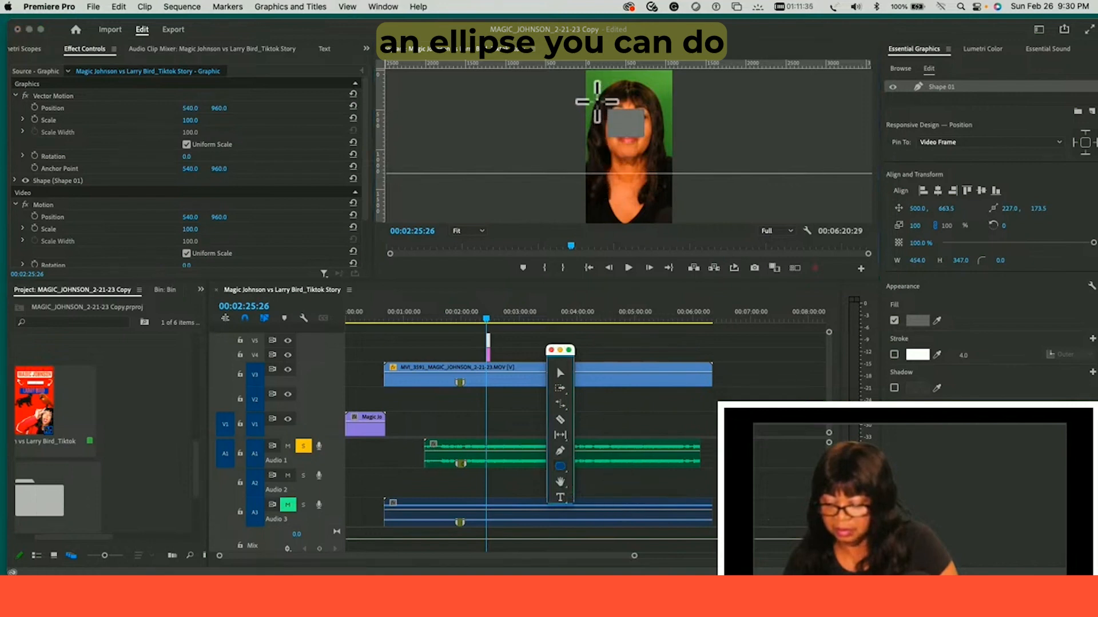
pyautogui.moveTo(597, 95); pyautogui.dragTo(639, 106)
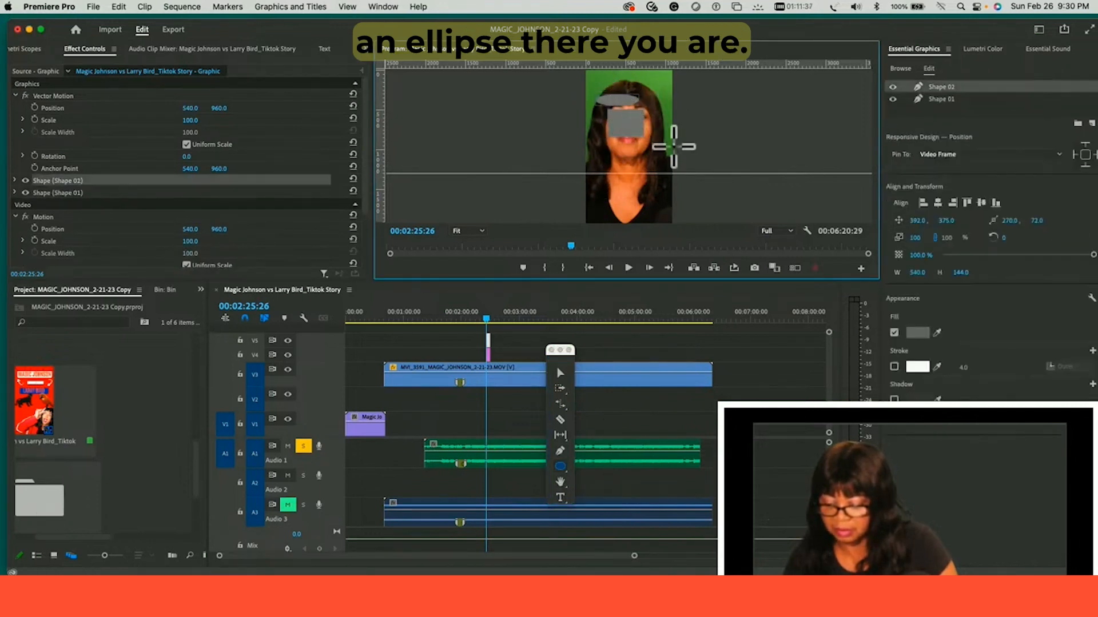
pyautogui.click(566, 472)
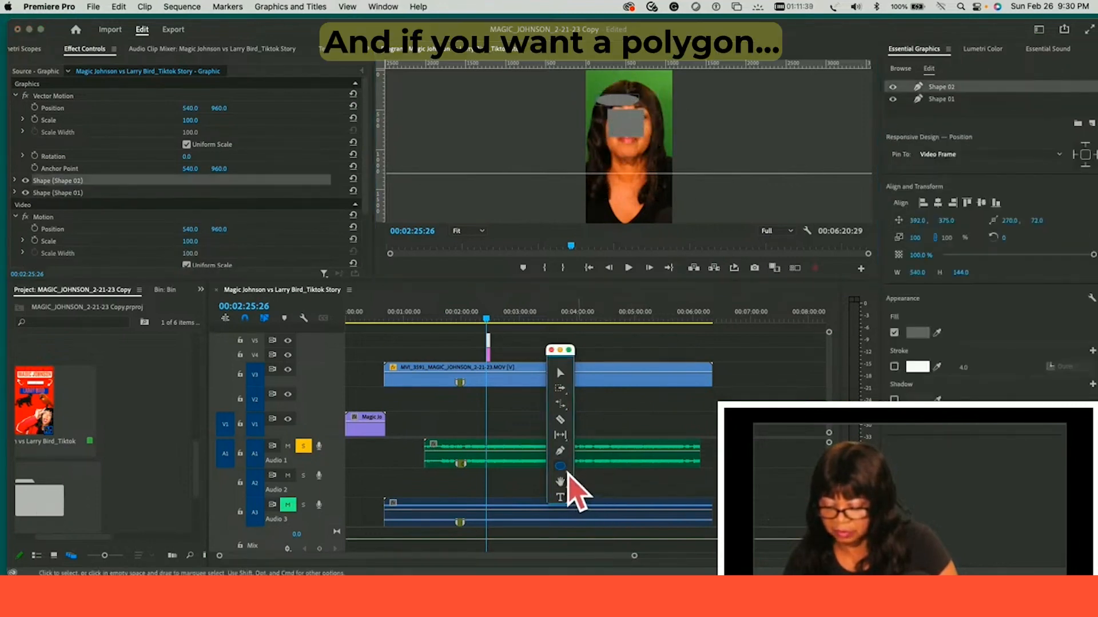
pyautogui.click(568, 472)
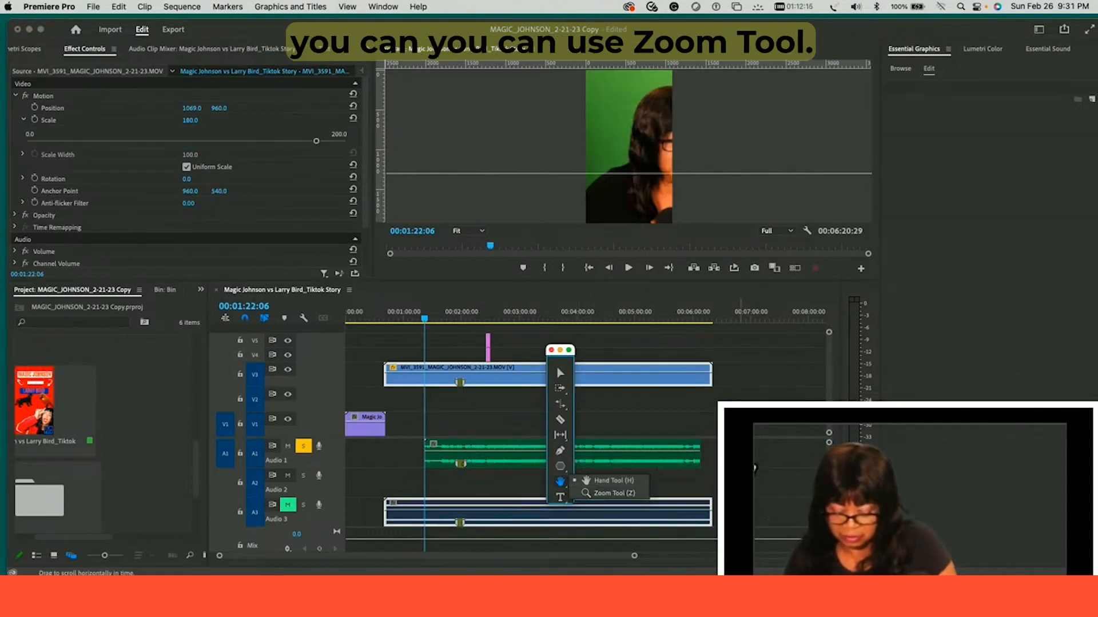
# Step: Magnify the end of the clips on the timeline with the Zoom Tool, and zoom back out
pyautogui.press('z')
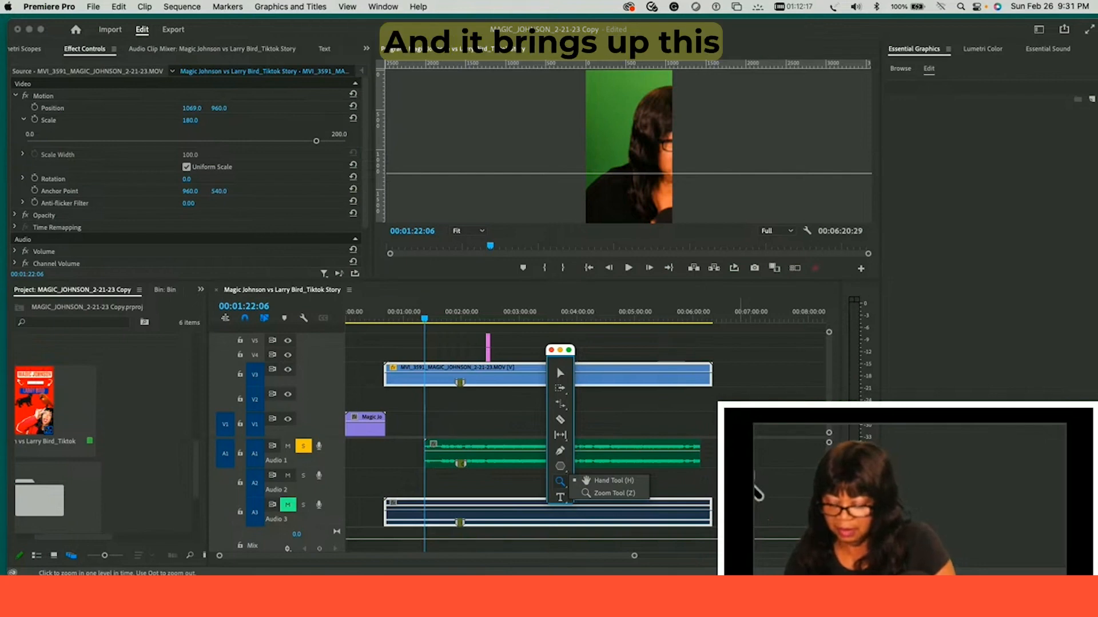
pyautogui.click(675, 460)
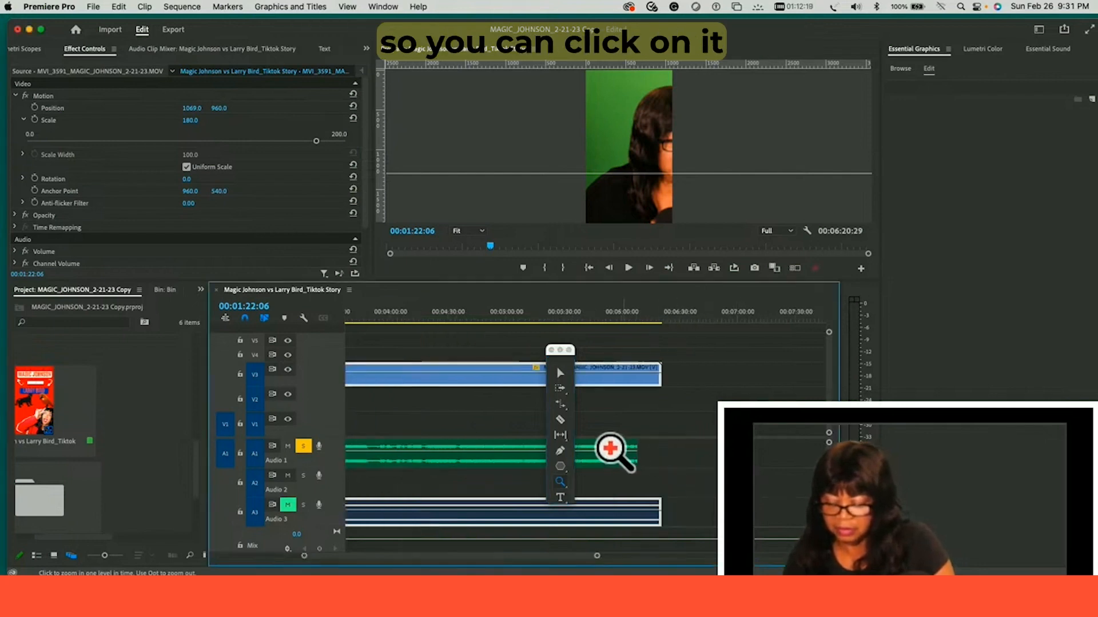
pyautogui.click(593, 448)
pyautogui.click(647, 392)
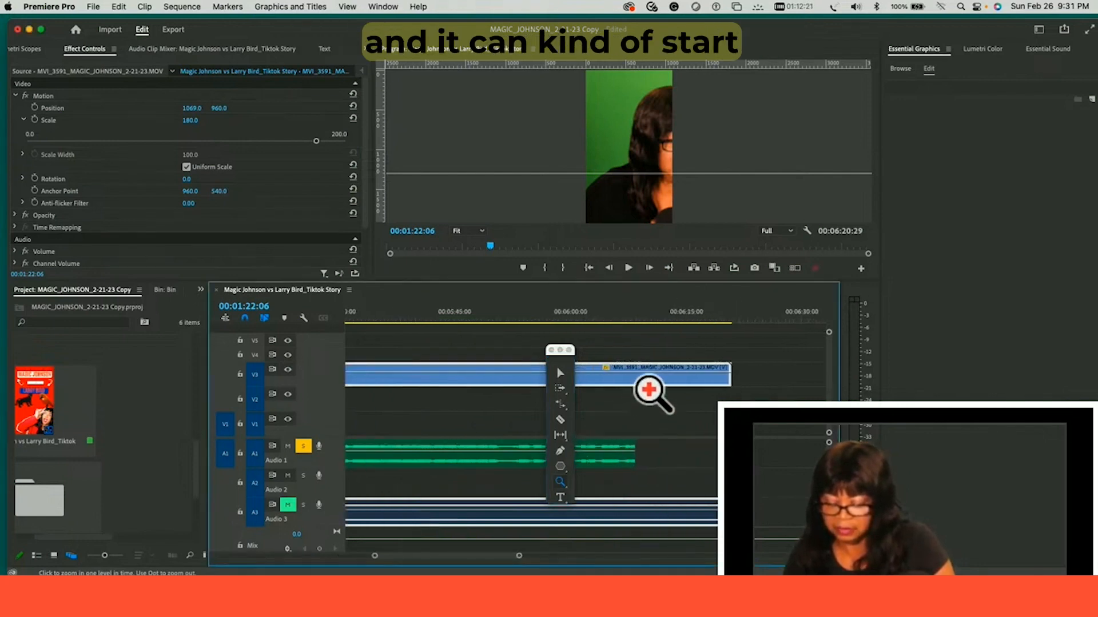
pyautogui.click(648, 392)
pyautogui.click(649, 390)
pyautogui.press('-')
pyautogui.press('-')
pyautogui.press('-')
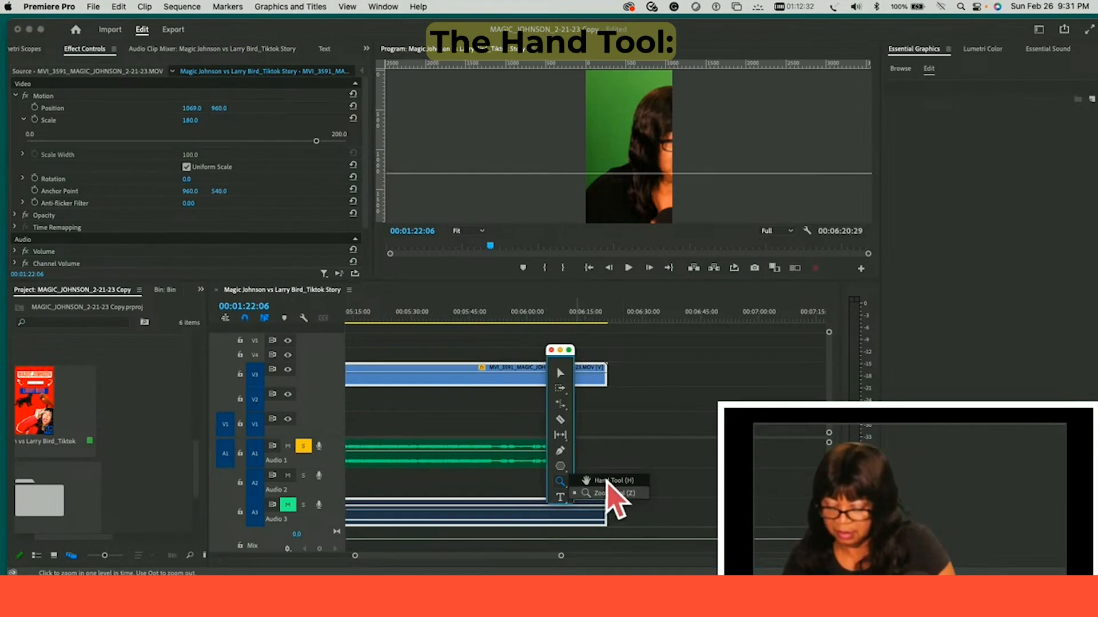
# Step: Scroll the timeline past the end of the clips and back with the Hand Tool, and move the floating Tools panel off the clips
pyautogui.click(609, 482)
pyautogui.moveTo(645, 368); pyautogui.dragTo(460, 381)
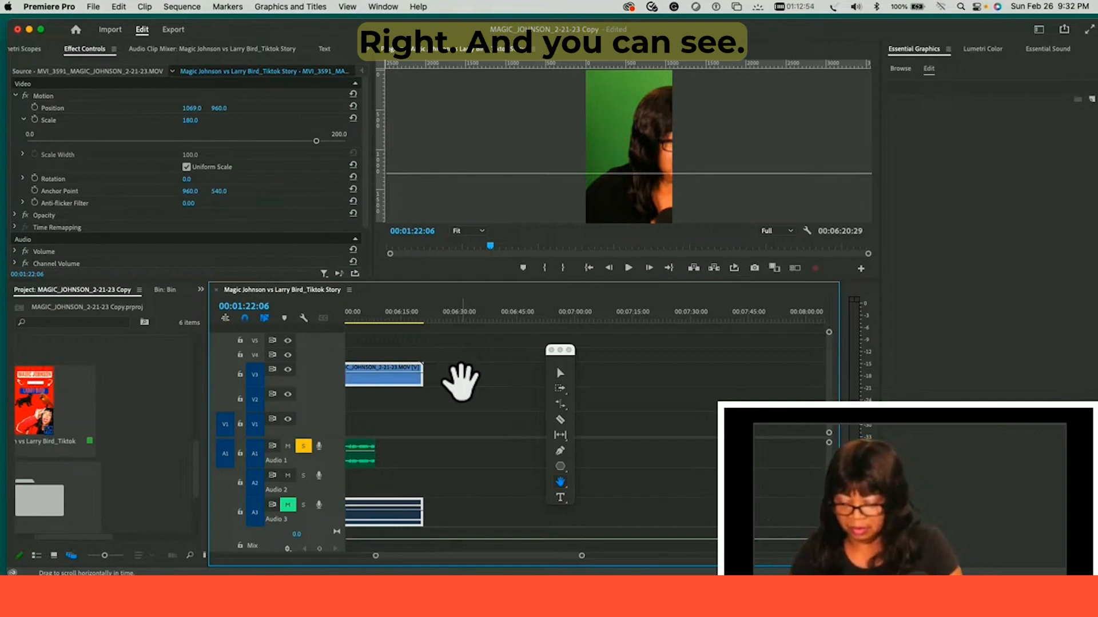
pyautogui.moveTo(448, 380); pyautogui.dragTo(732, 369)
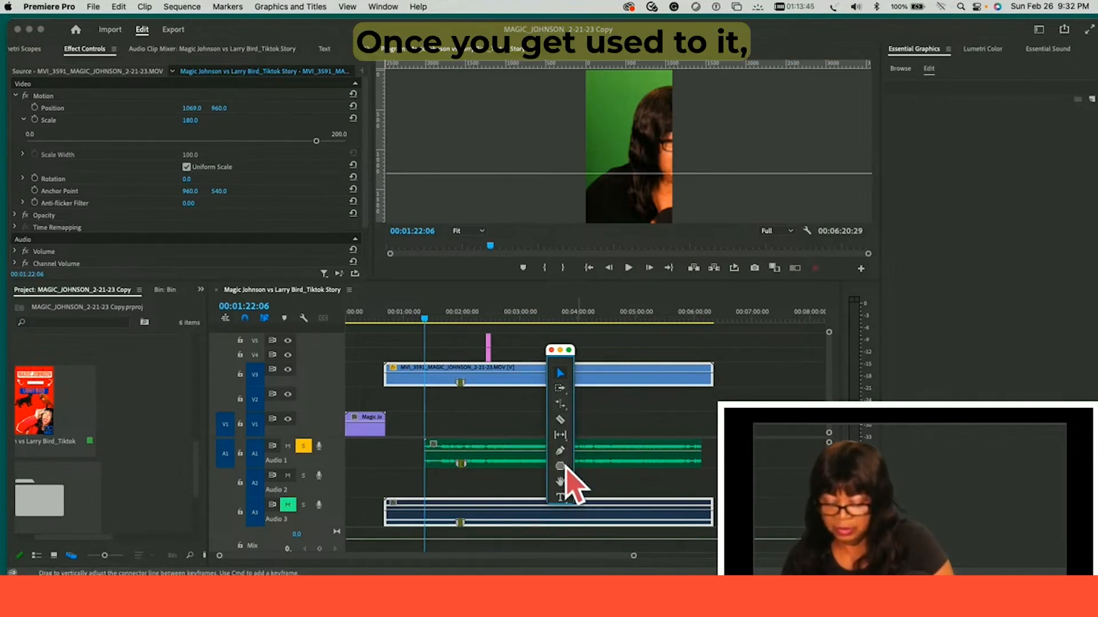
pyautogui.moveTo(563, 356); pyautogui.dragTo(746, 346)
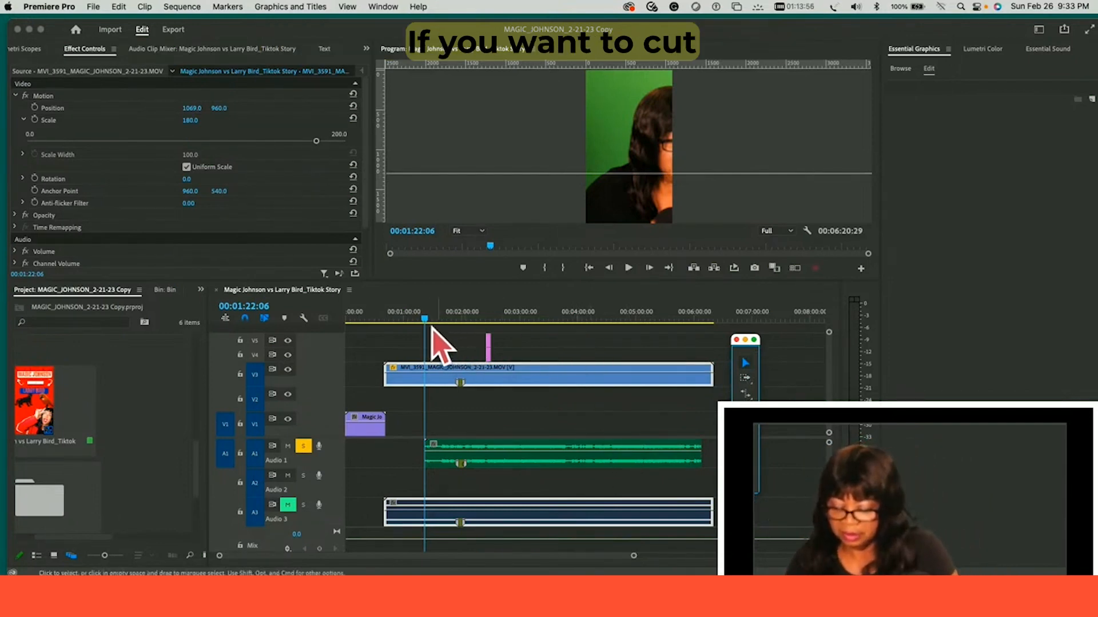
# Step: Cut the clips on all tracks at 00:03:42:09 with Add Edit to All Tracks
pyautogui.moveTo(425, 321); pyautogui.dragTo(562, 324)
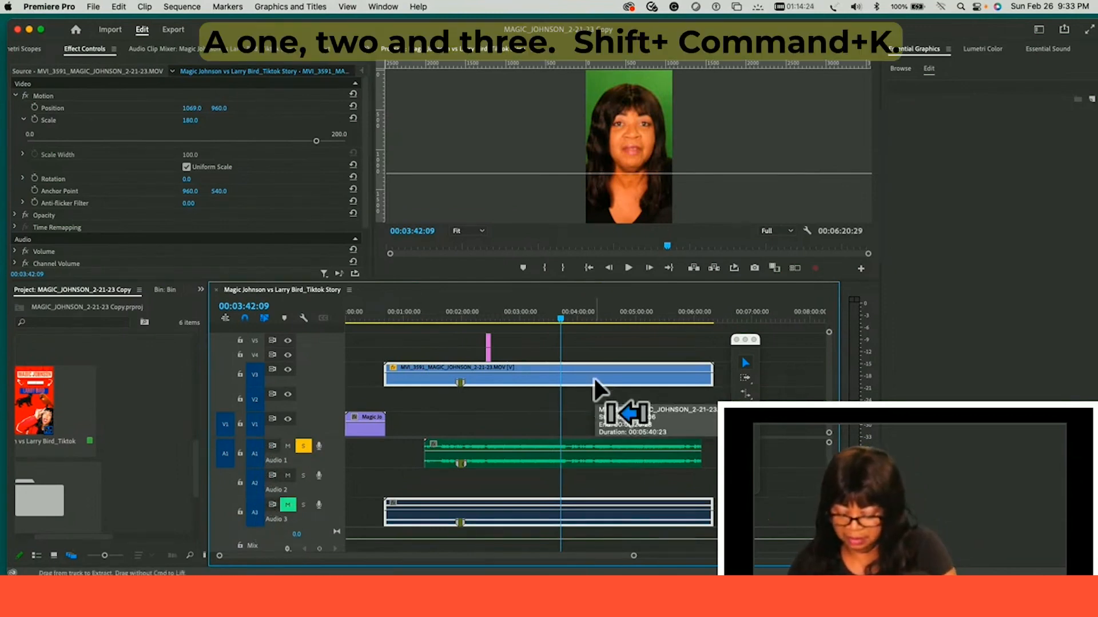
pyautogui.press('shift+super+k')
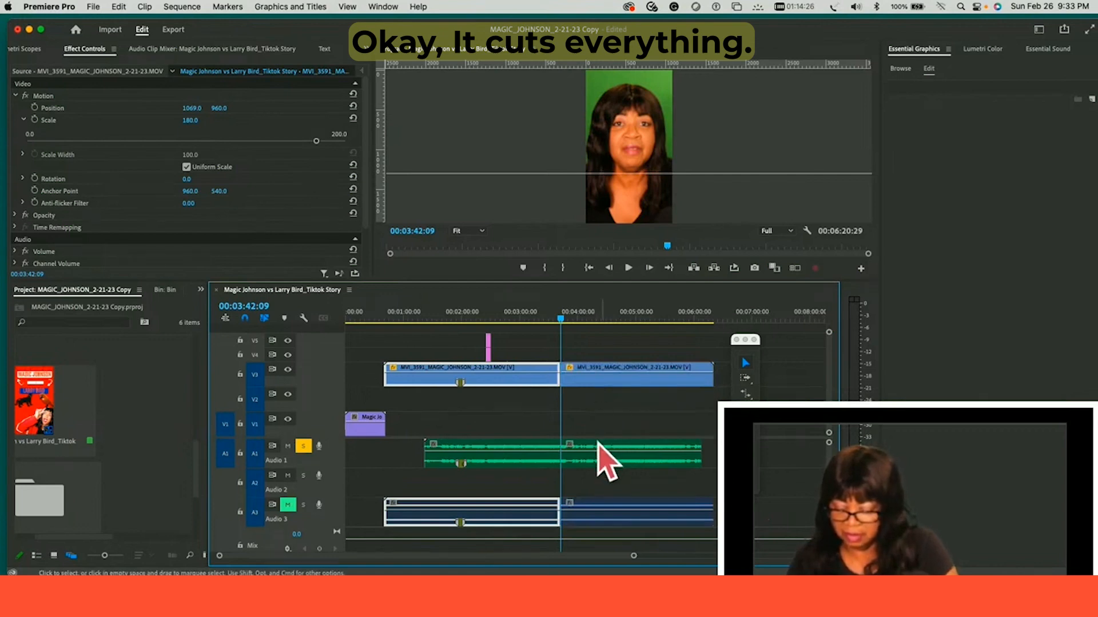
# Step: Select the pieces after the cut on V3 and the audio tracks in turn, and undo the cut across all tracks
pyautogui.click(603, 454)
pyautogui.click(600, 375)
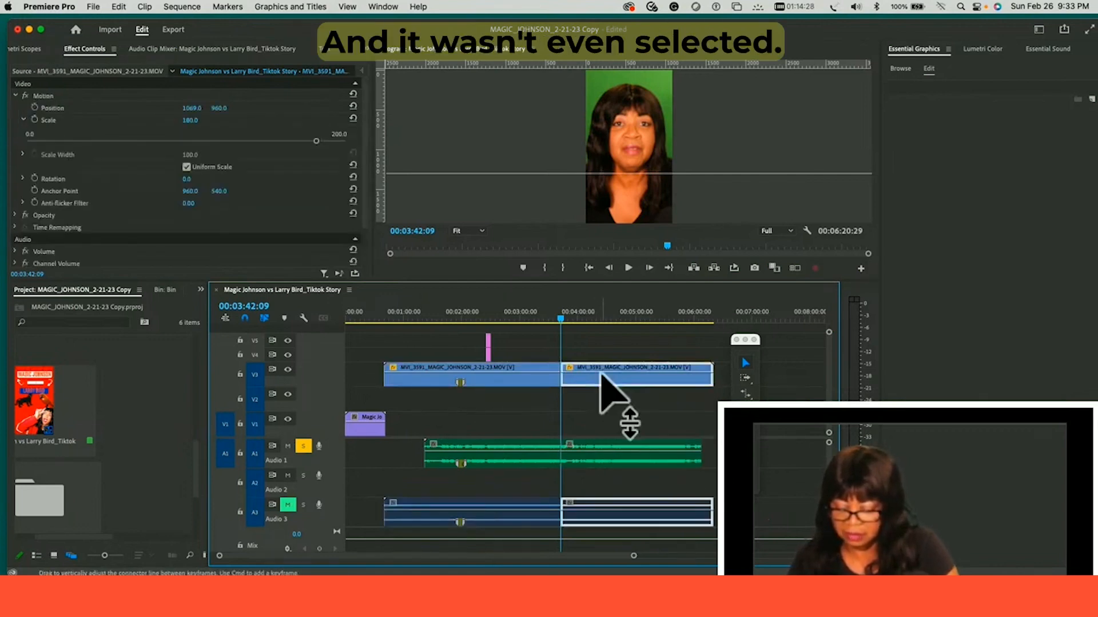
pyautogui.click(609, 457)
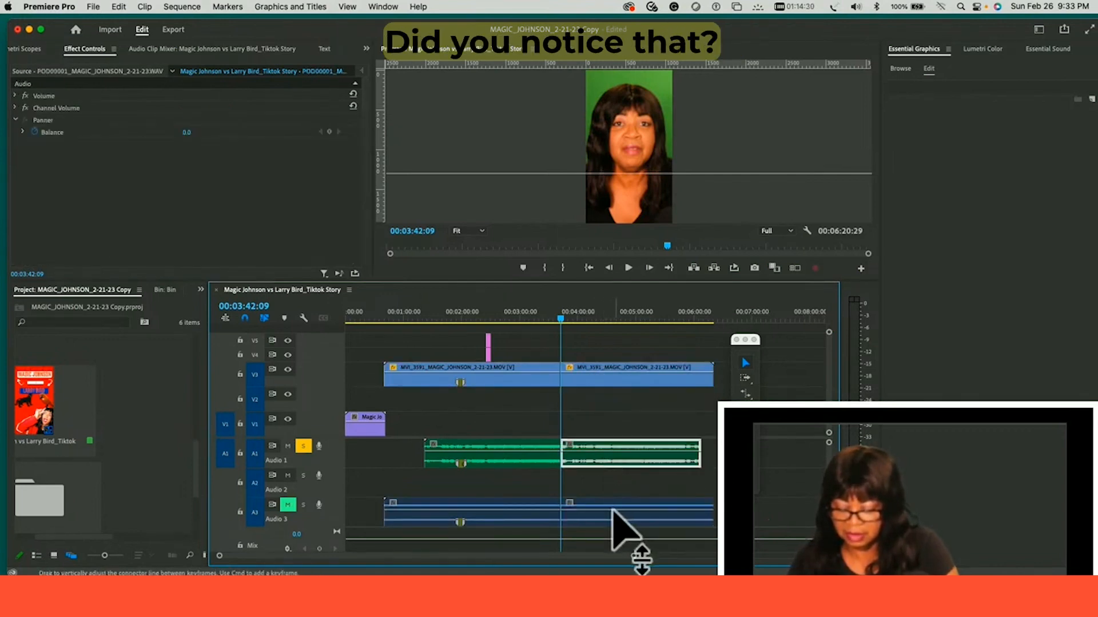
pyautogui.click(610, 511)
pyautogui.click(609, 455)
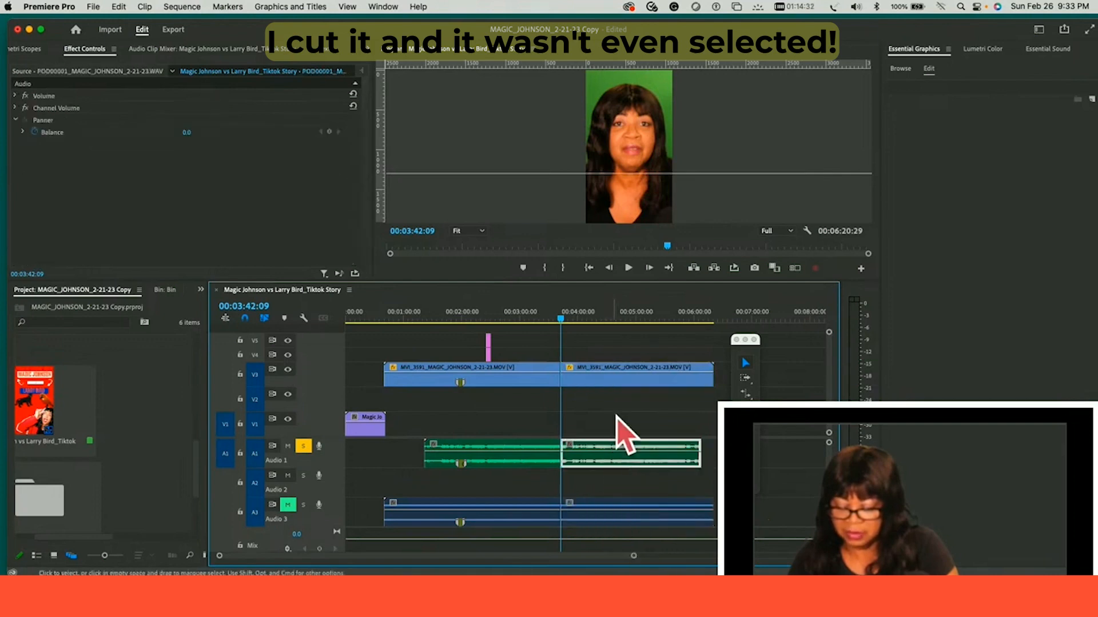
pyautogui.click(619, 384)
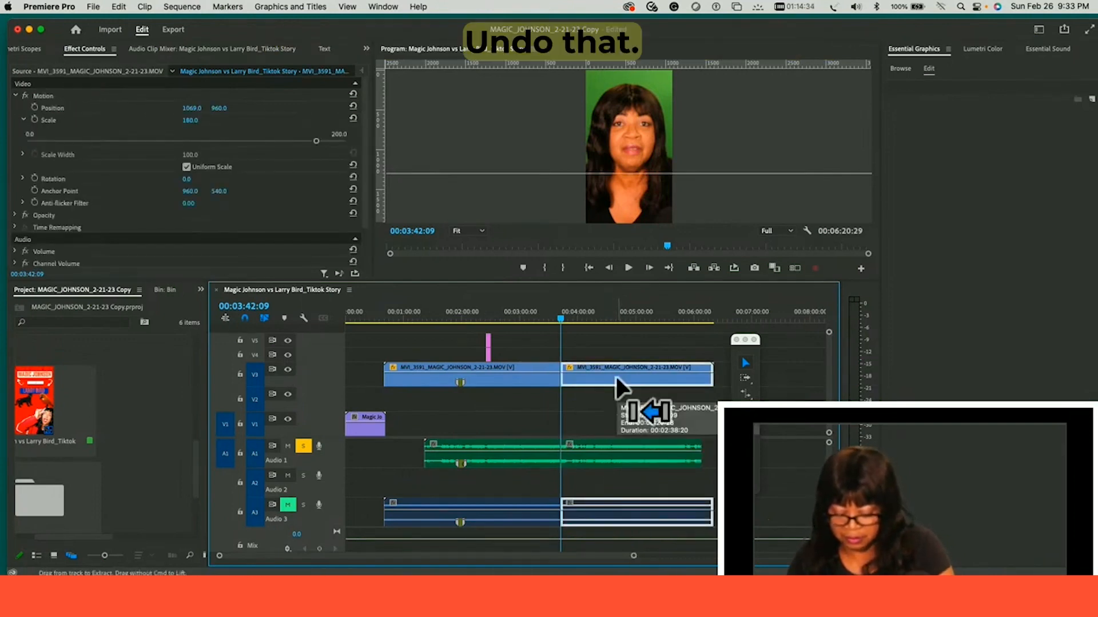
pyautogui.press('super+z')
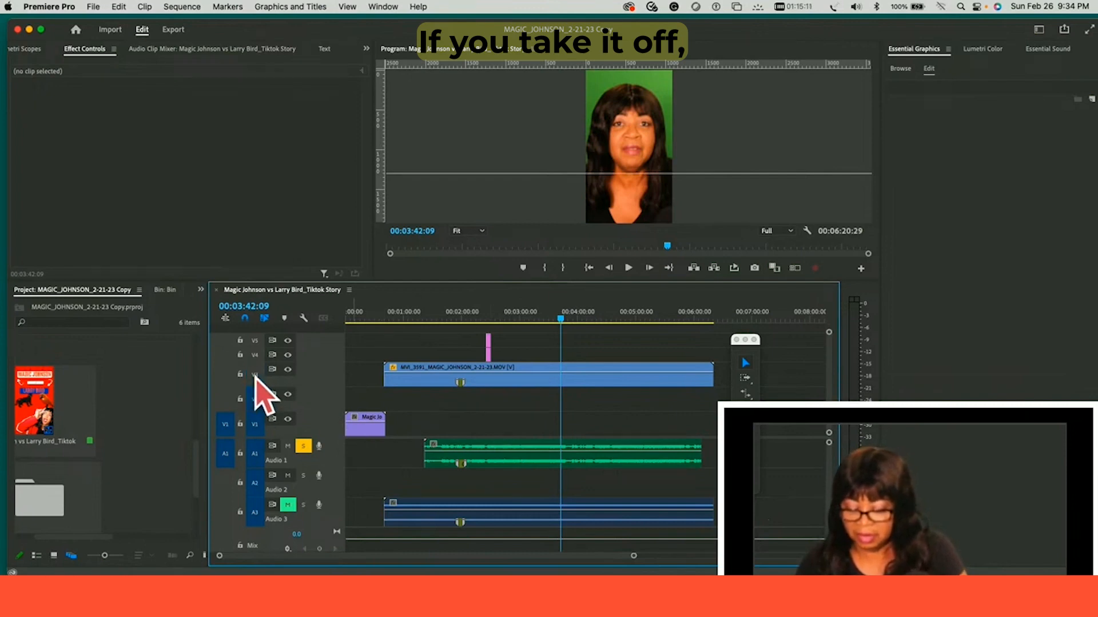
# Step: Select the linked video clip on V3, and turn on track targeting for V3
pyautogui.click(400, 383)
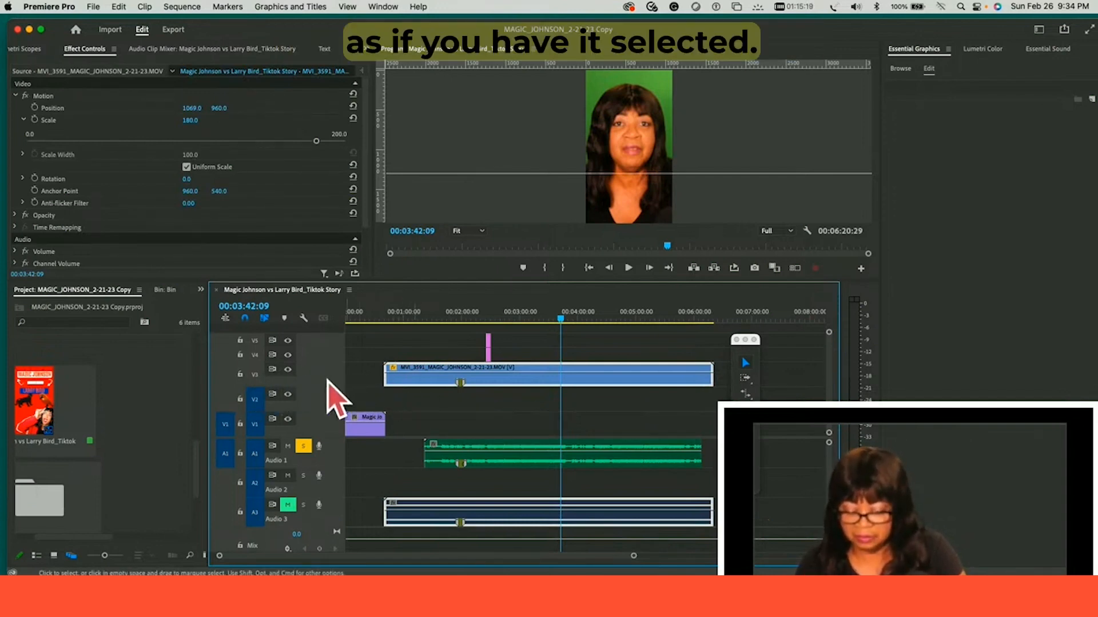
pyautogui.click(255, 375)
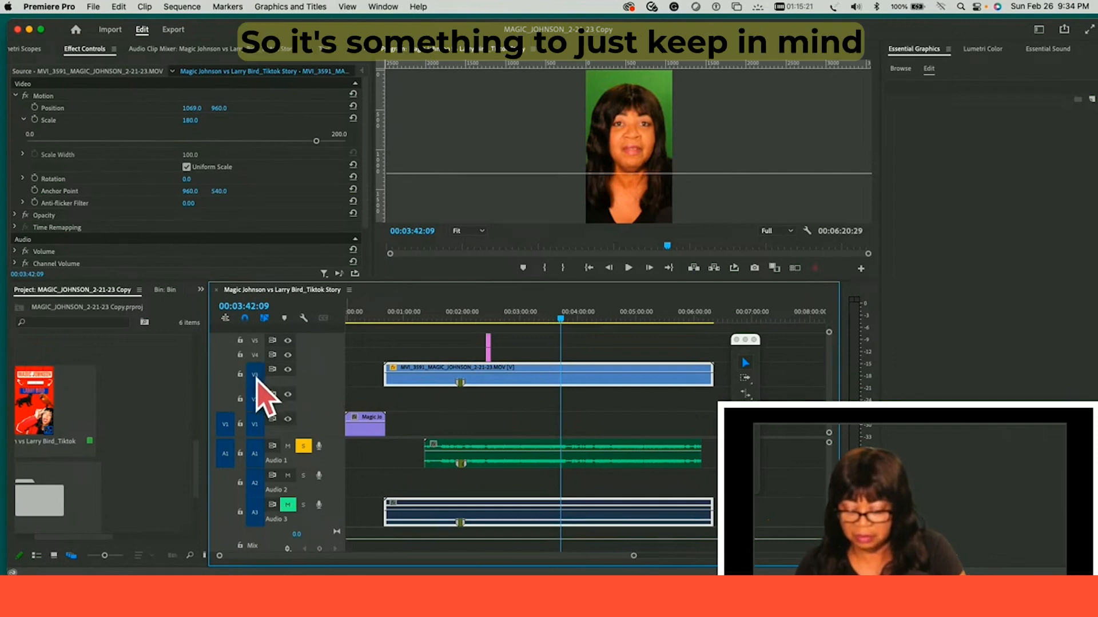